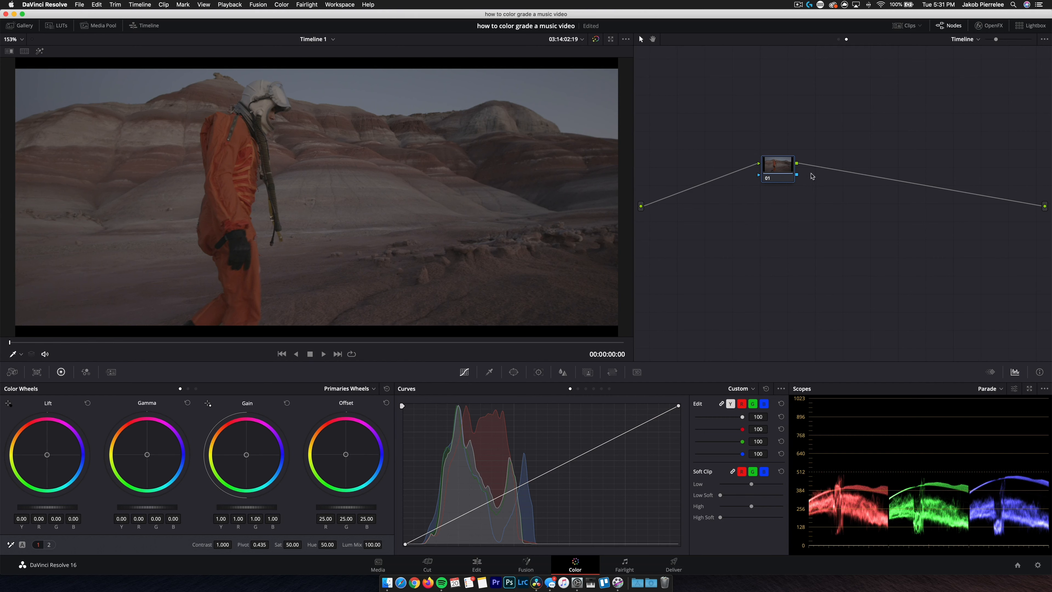
- Switch the node graph from timeline to clip level and save the project
{"action": "mouse_move", "coordinate": [780, 162]}
{"action": "left_mouse_down"}
{"action": "mouse_move", "coordinate": [788, 170]}
{"action": "mouse_move", "coordinate": [777, 170]}
{"action": "left_mouse_up"}
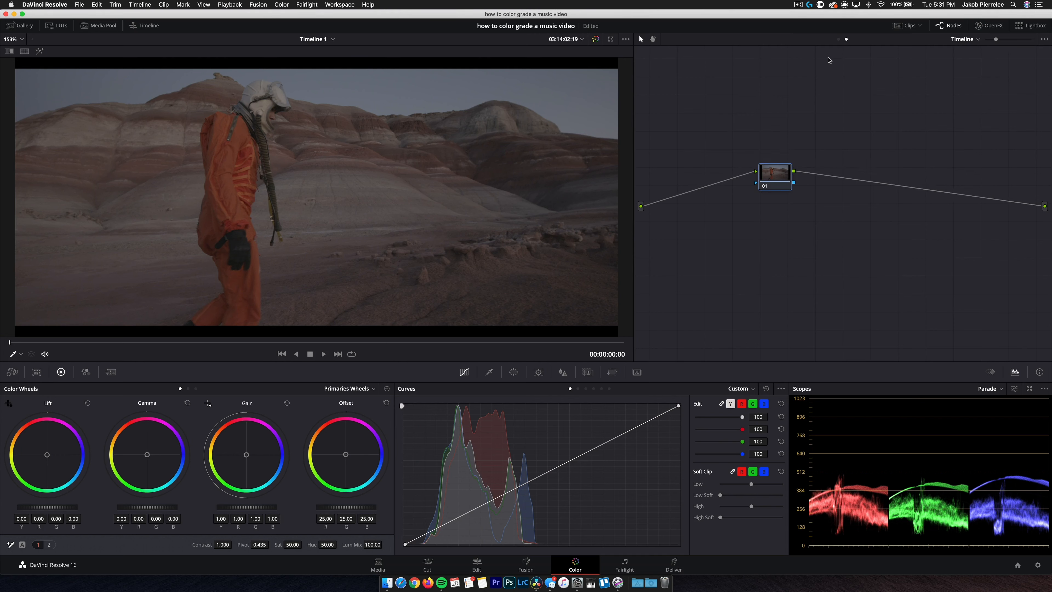
{"action": "left_click", "coordinate": [839, 39]}
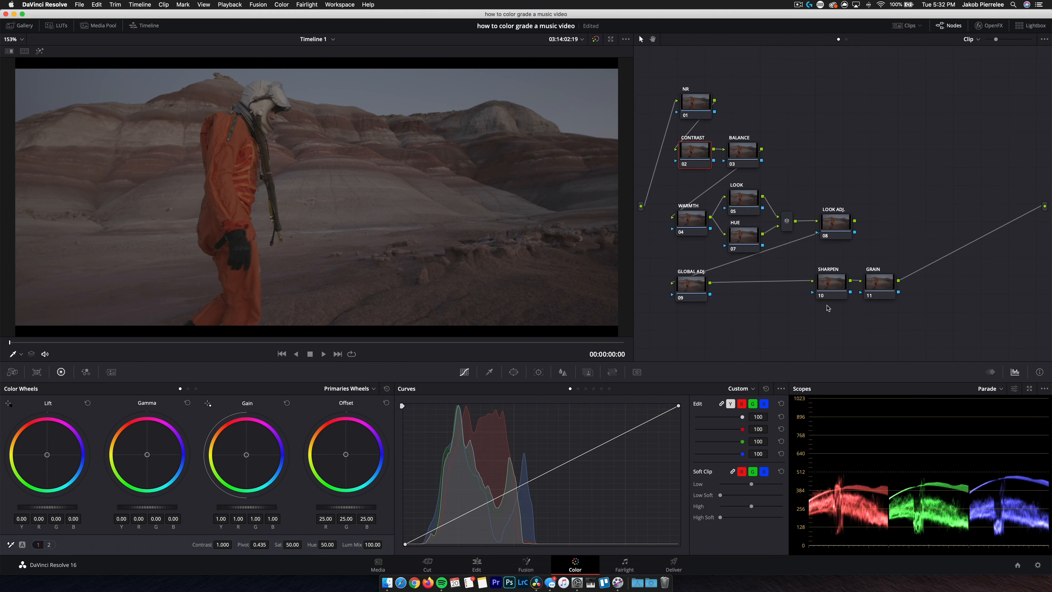
{"action": "key", "text": "super+s"}
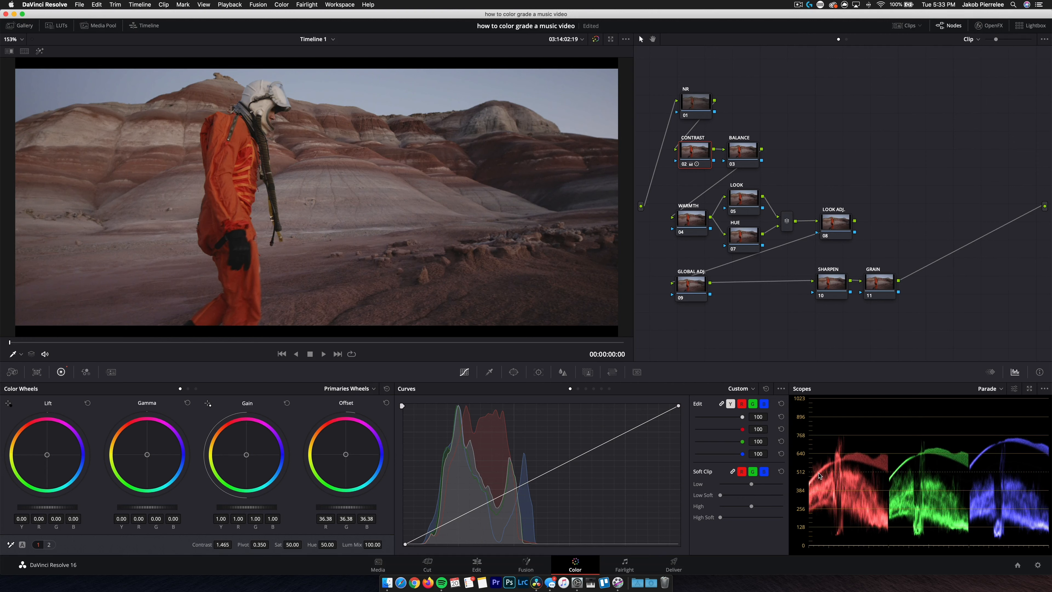
- Grade the BALANCE, WARMTH, LOOK and HUE nodes in turn, with saturation 71.05, temperature 1409 and a red Hue Vs Sat value of 0.83
{"action": "left_click", "coordinate": [746, 151]}
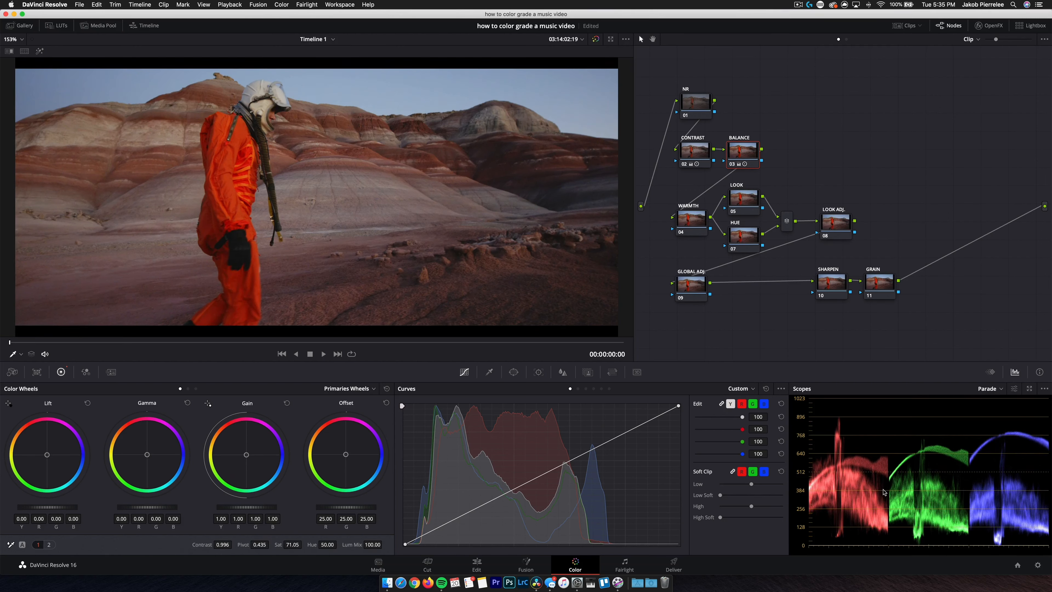
{"action": "left_click", "coordinate": [700, 228]}
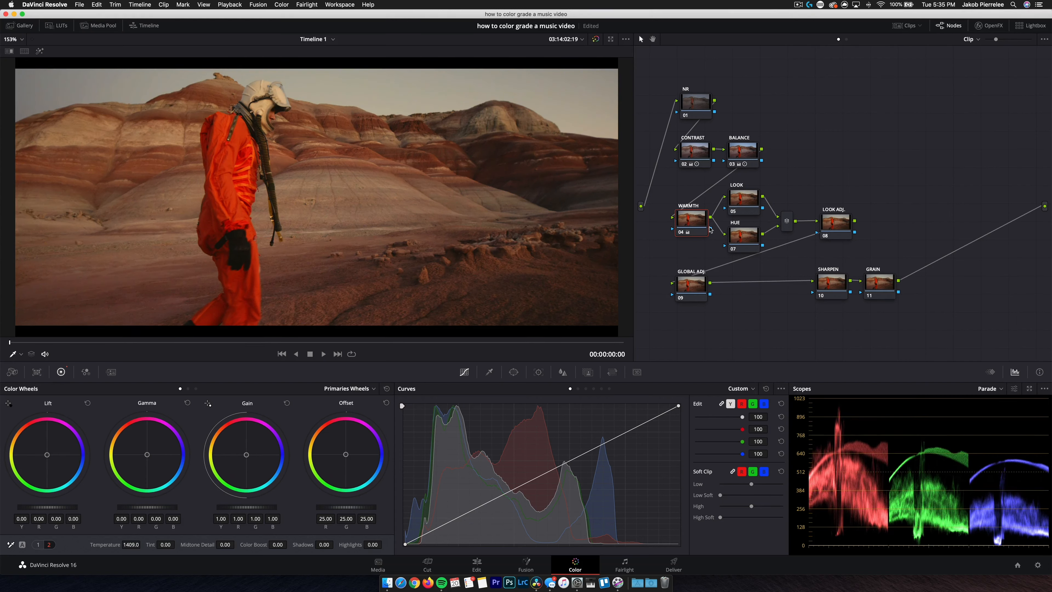
{"action": "left_click", "coordinate": [749, 198]}
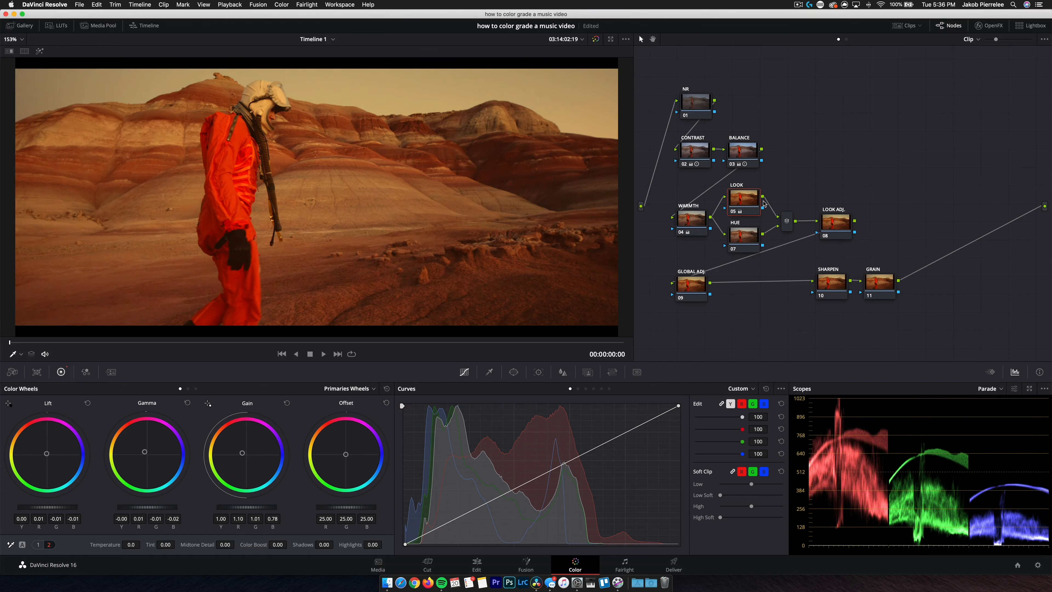
{"action": "left_click", "coordinate": [749, 235]}
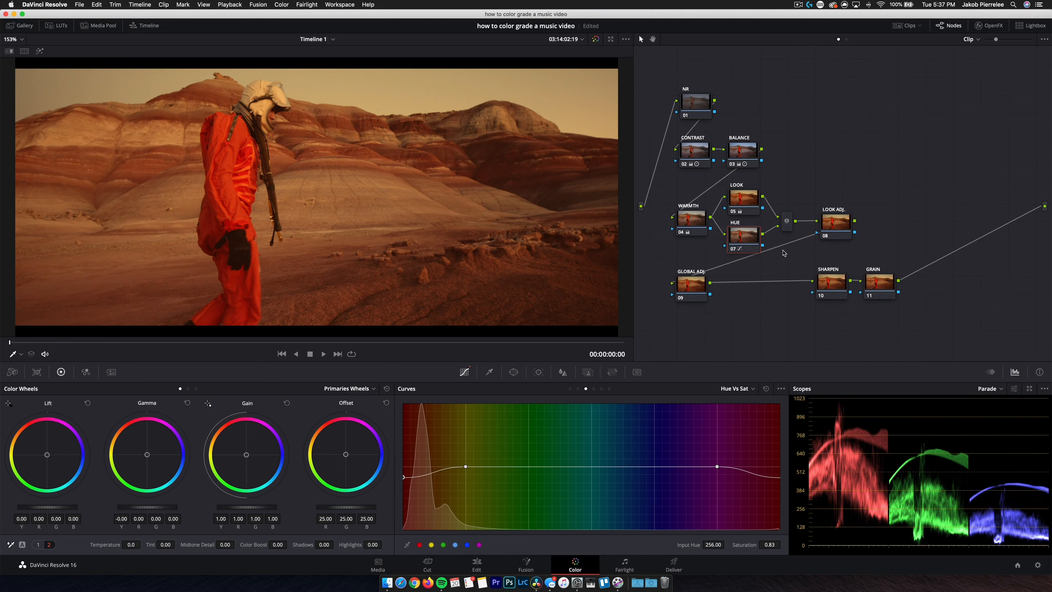
- Compare the image with the WARMTH, LOOK and HUE nodes disabled, re-enabling them one after another
{"action": "key", "text": "super+d"}
{"action": "key", "text": "super+d"}
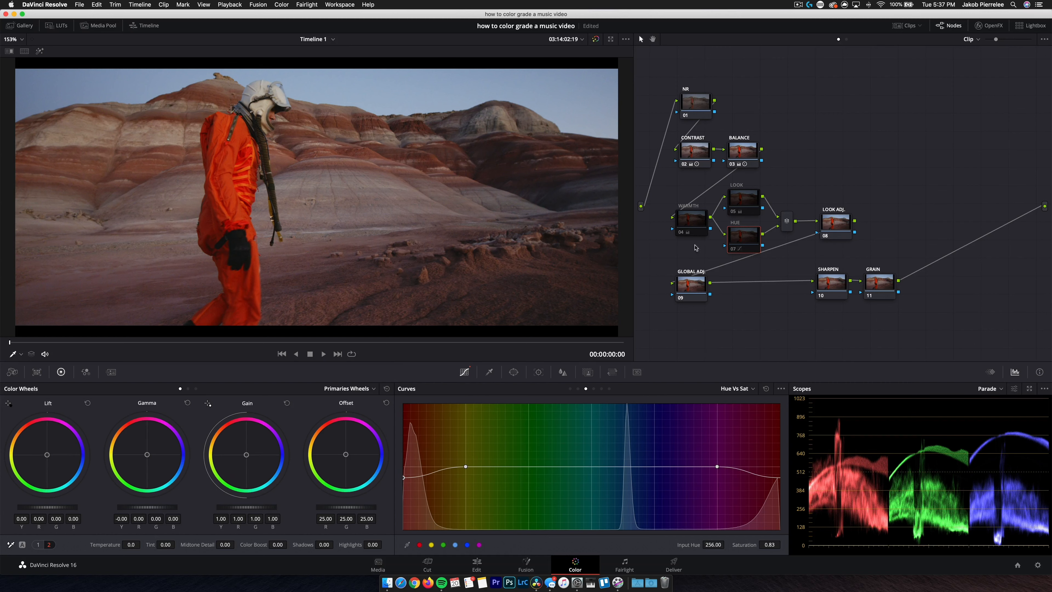
{"action": "left_click", "coordinate": [692, 229]}
{"action": "key", "text": "super+d"}
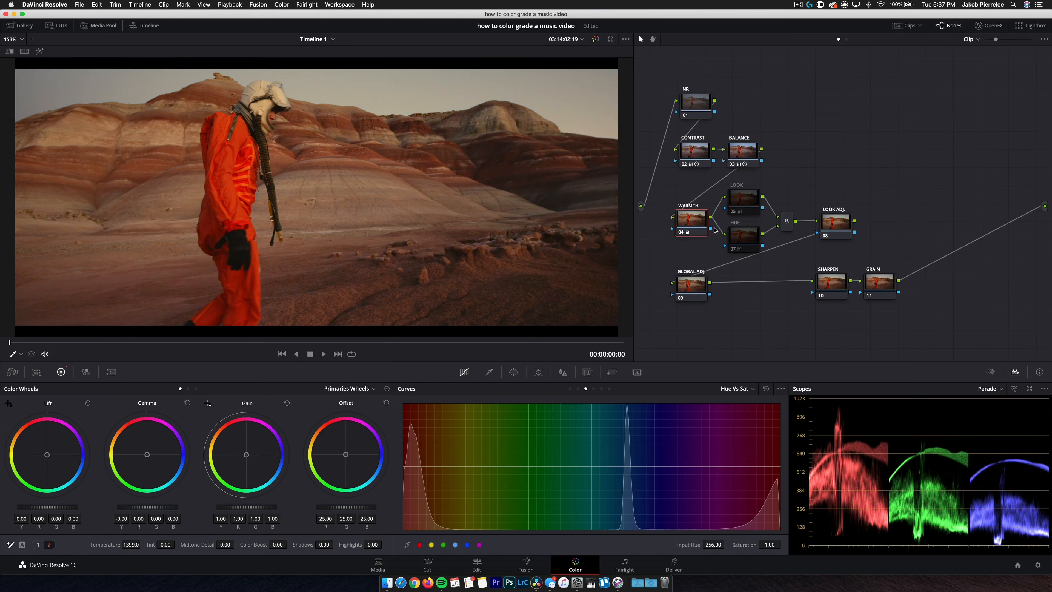
{"action": "left_click", "coordinate": [742, 200]}
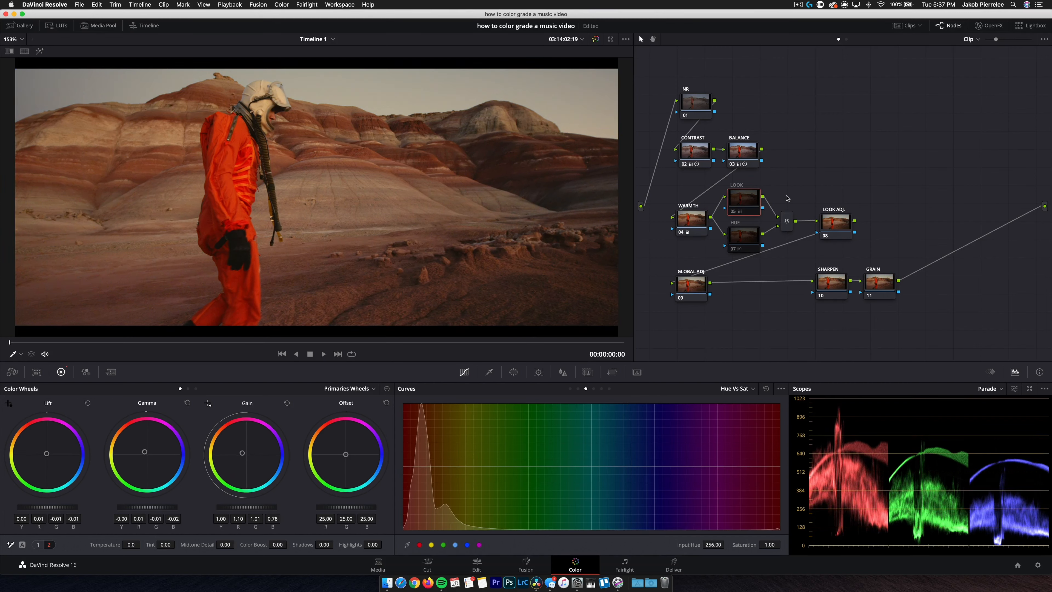
{"action": "key", "text": "super+d"}
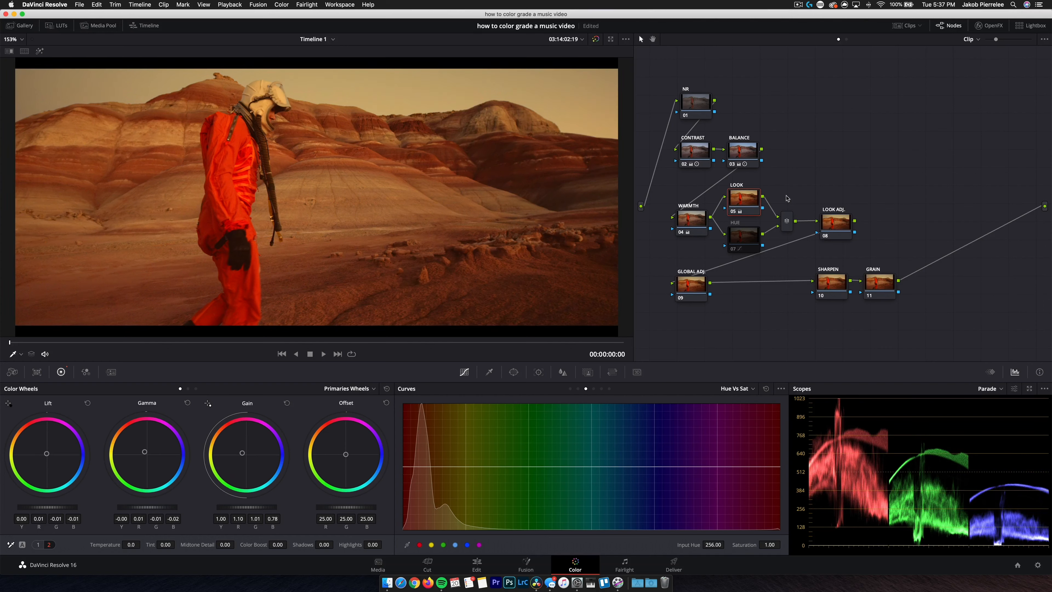
{"action": "left_click", "coordinate": [745, 238]}
{"action": "key", "text": "super+d"}
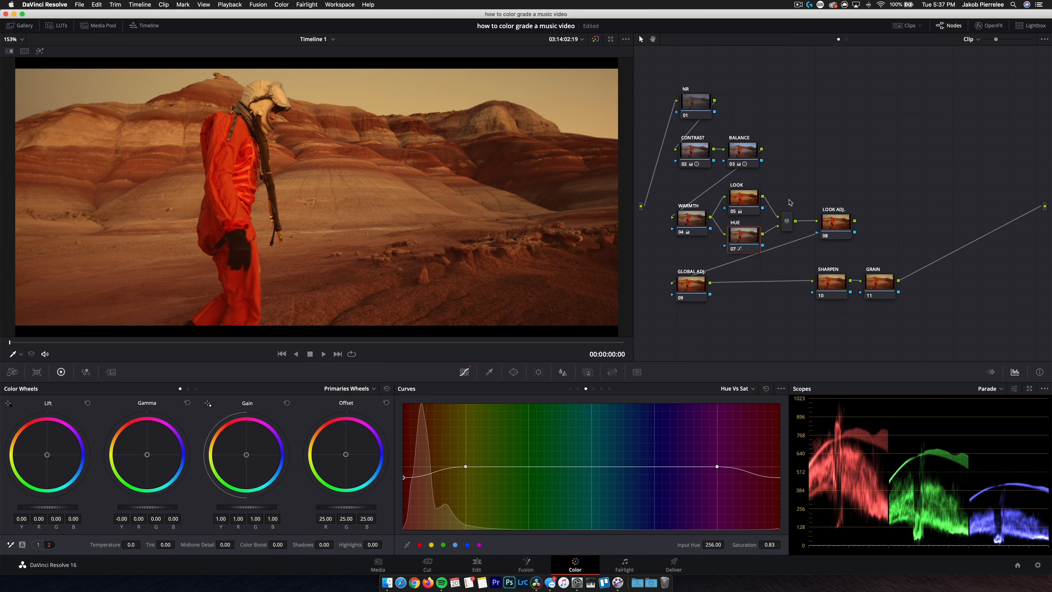
- Switch the LOOK ADJ. node to log wheels and set its shadow RGB to -0.18, -0.03 and -0.07
{"action": "left_click", "coordinate": [839, 225]}
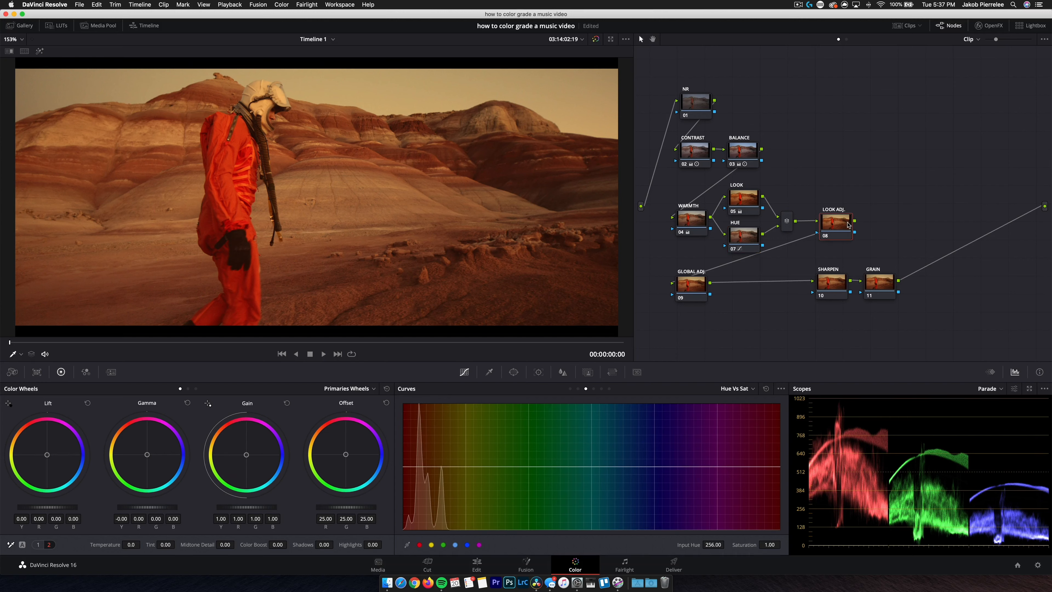
{"action": "key", "text": "alt+z"}
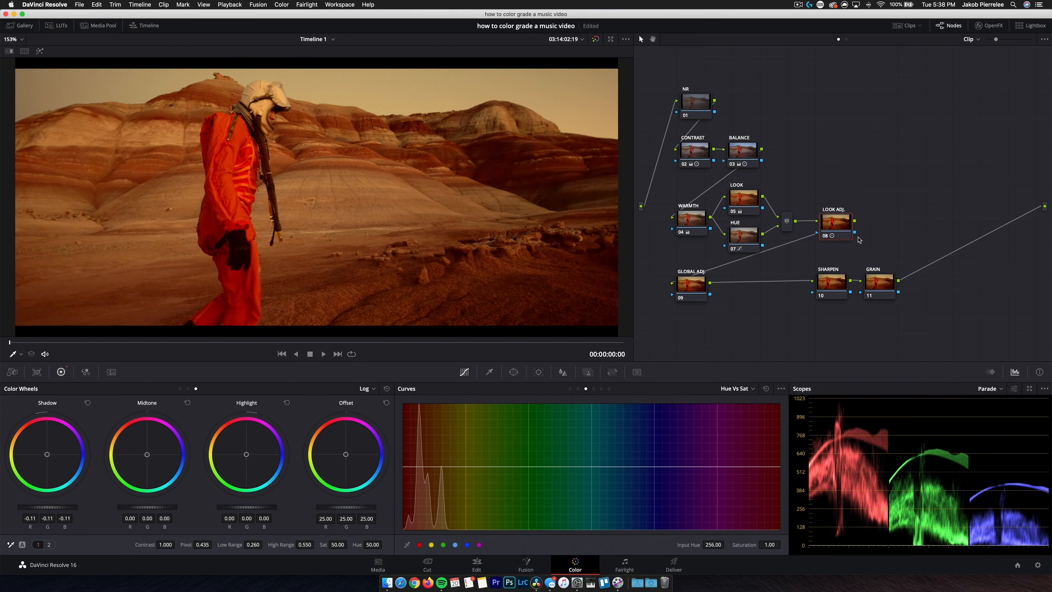
{"action": "key", "text": "super+z"}
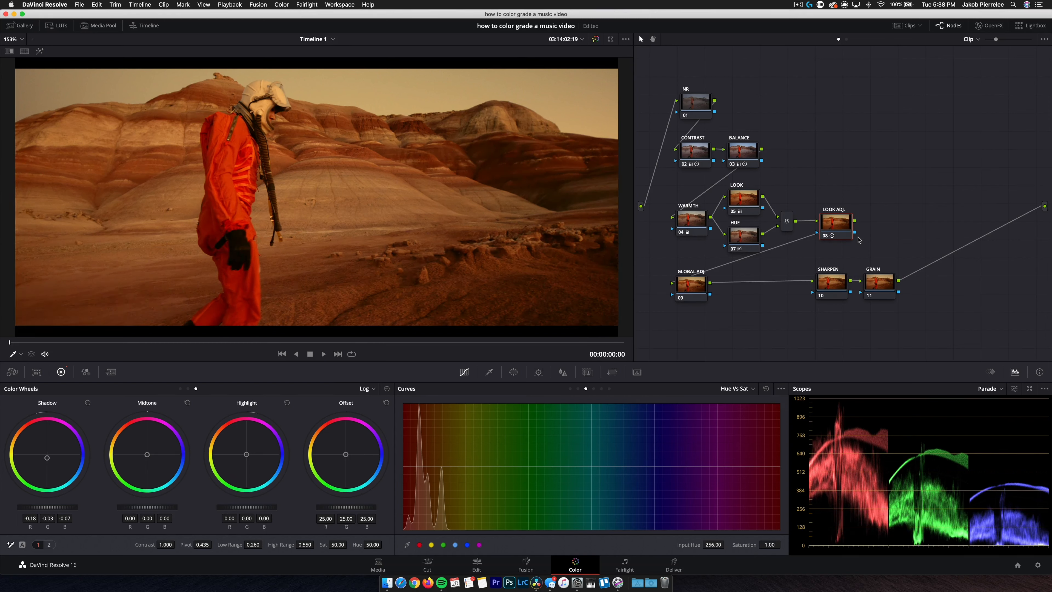
- Toggle the LOOK ADJ. node off and on to compare the image with and without it
{"action": "key", "text": "super+d"}
{"action": "key", "text": "super+d"}
{"action": "key", "text": "super+d"}
{"action": "key", "text": "super+d"}
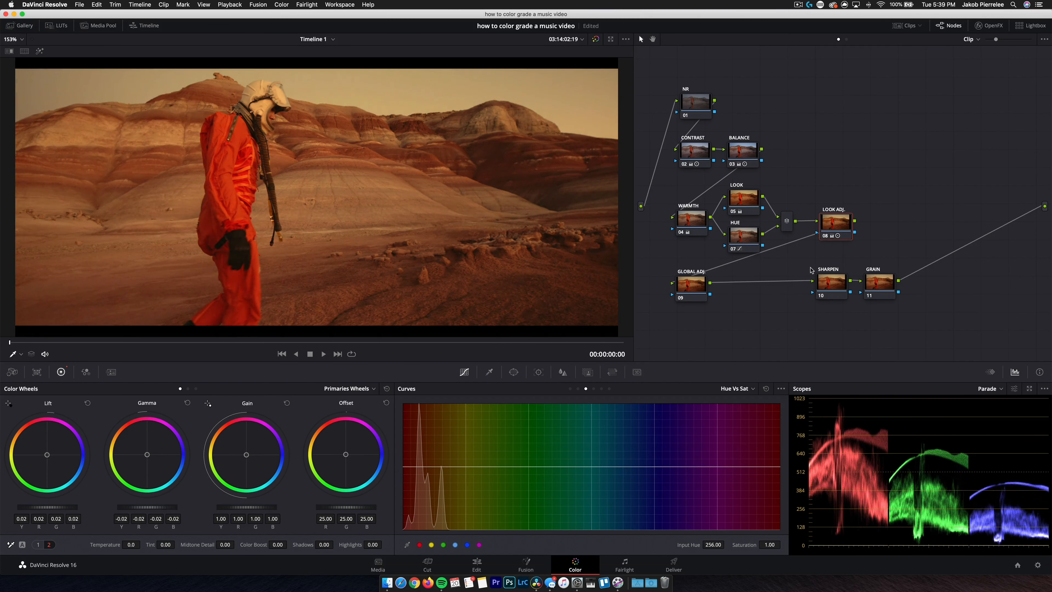
- Refine the LOOK node's gain and set the GLOBAL ADJ. node's midtone detail to 12.97, comparing against the bypassed grade
{"action": "left_click", "coordinate": [753, 207]}
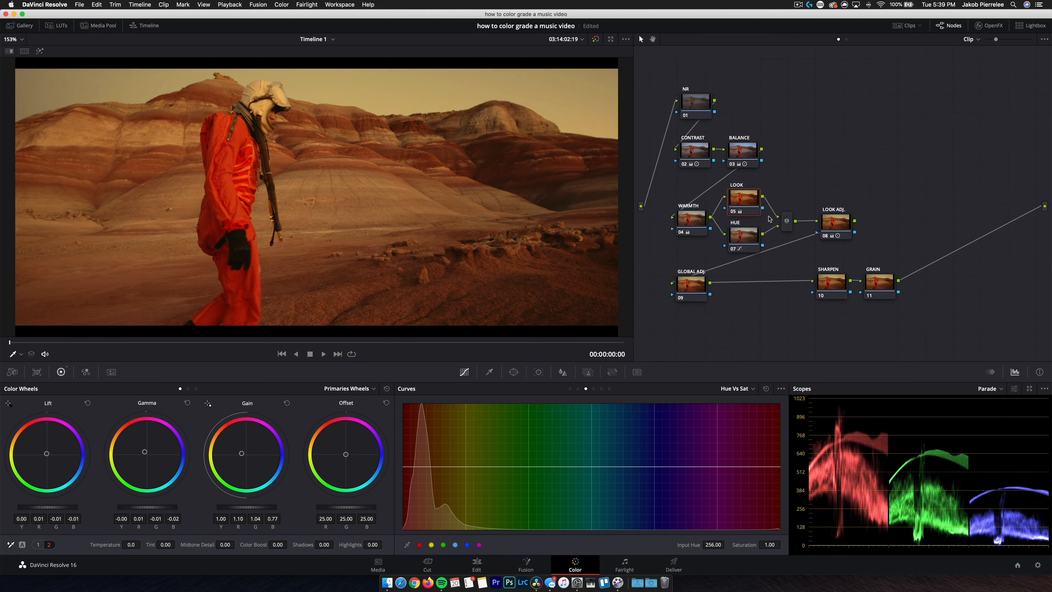
{"action": "left_click", "coordinate": [691, 284]}
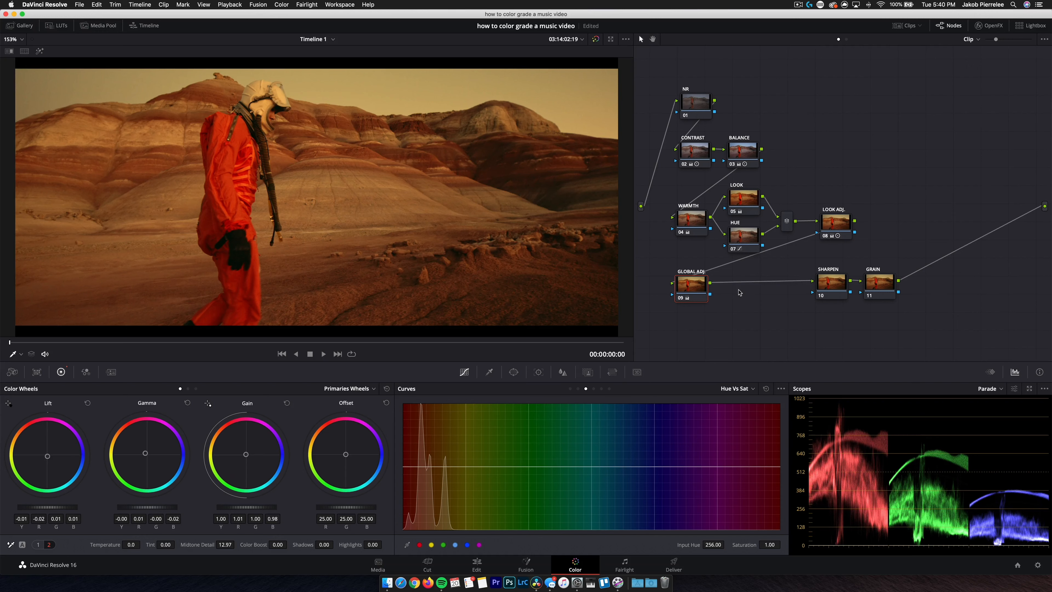
{"action": "key", "text": "shift+d"}
{"action": "key", "text": "shift+d"}
- Lower the red saturation on the HUE node's Hue Vs Sat curve to 0.74
{"action": "left_click", "coordinate": [745, 245]}
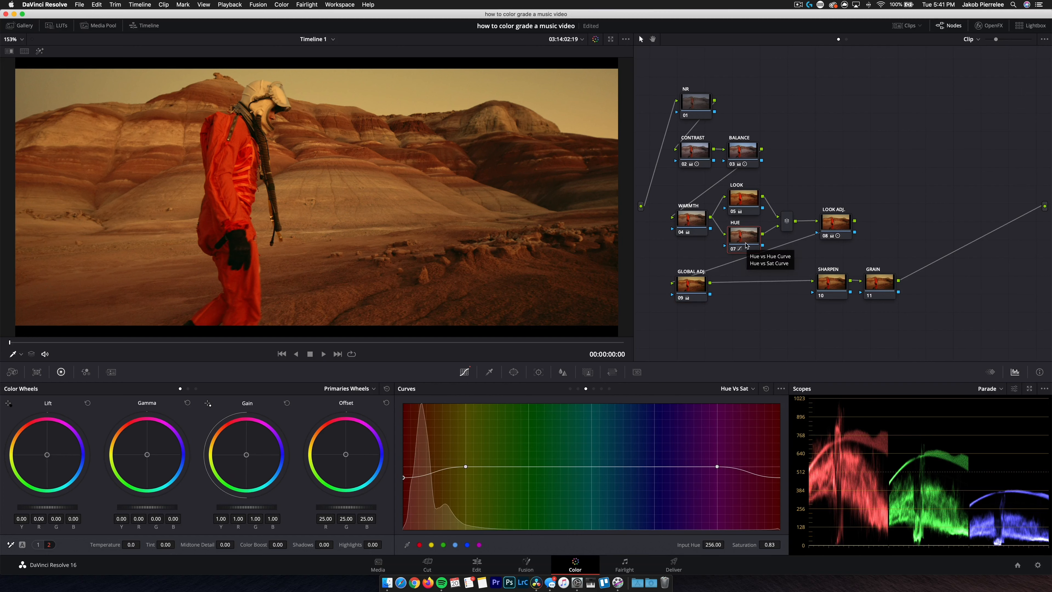
{"action": "key", "text": "super+z"}
{"action": "key", "text": "super+z"}
{"action": "key", "text": "super+z"}
{"action": "key", "text": "super+z"}
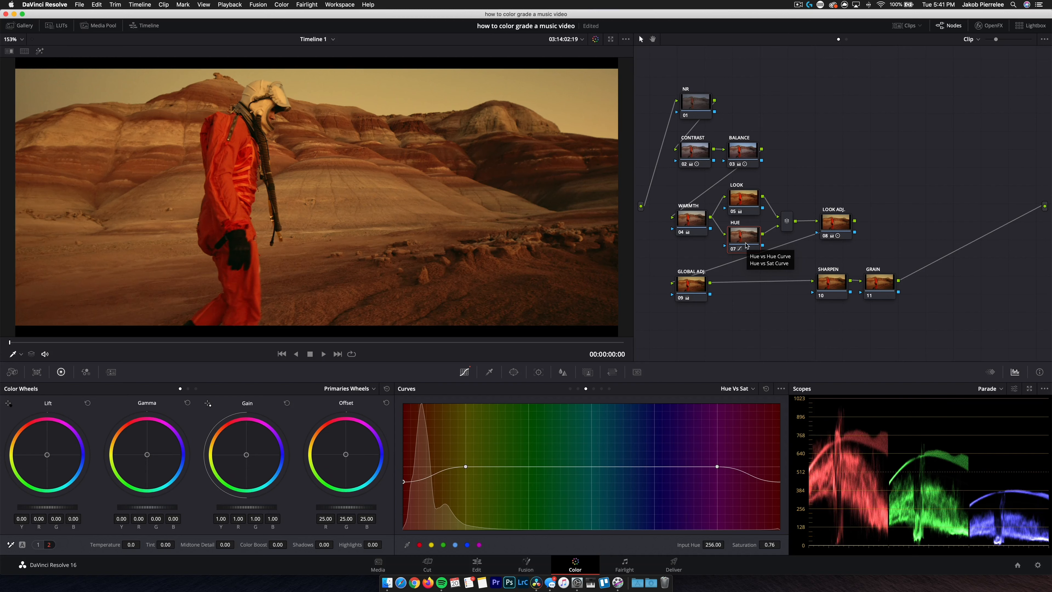
{"action": "key", "text": "super+z"}
{"action": "key", "text": "super+z"}
{"action": "key", "text": "super+z"}
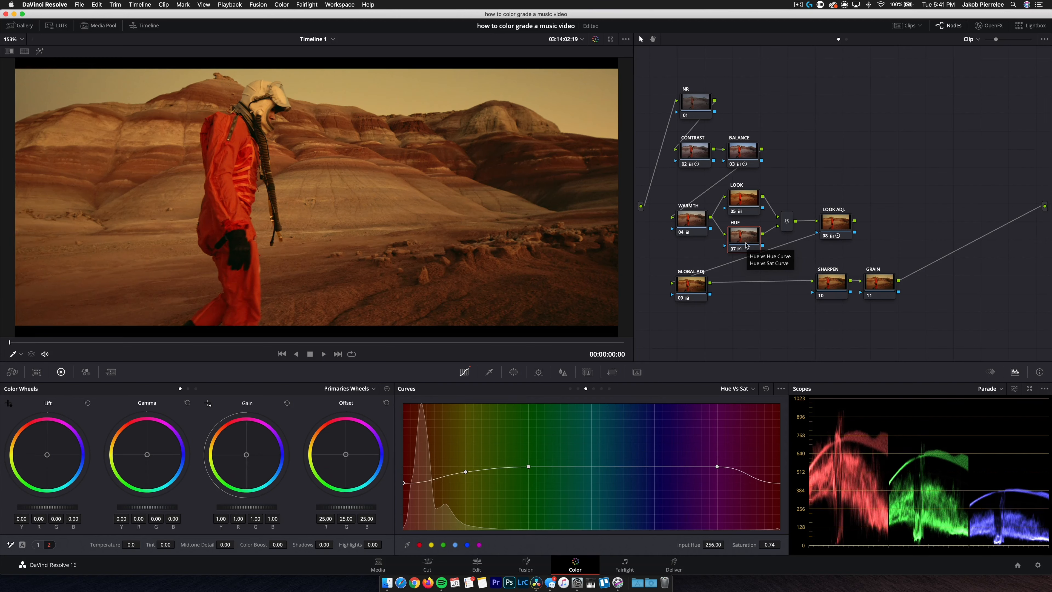
{"action": "key", "text": "super+z"}
{"action": "key", "text": "super+z"}
{"action": "key", "text": "super+z"}
{"action": "key", "text": "super+z"}
{"action": "key", "text": "super+z"}
{"action": "key", "text": "super+z"}
{"action": "key", "text": "super+z"}
{"action": "key", "text": "super+z"}
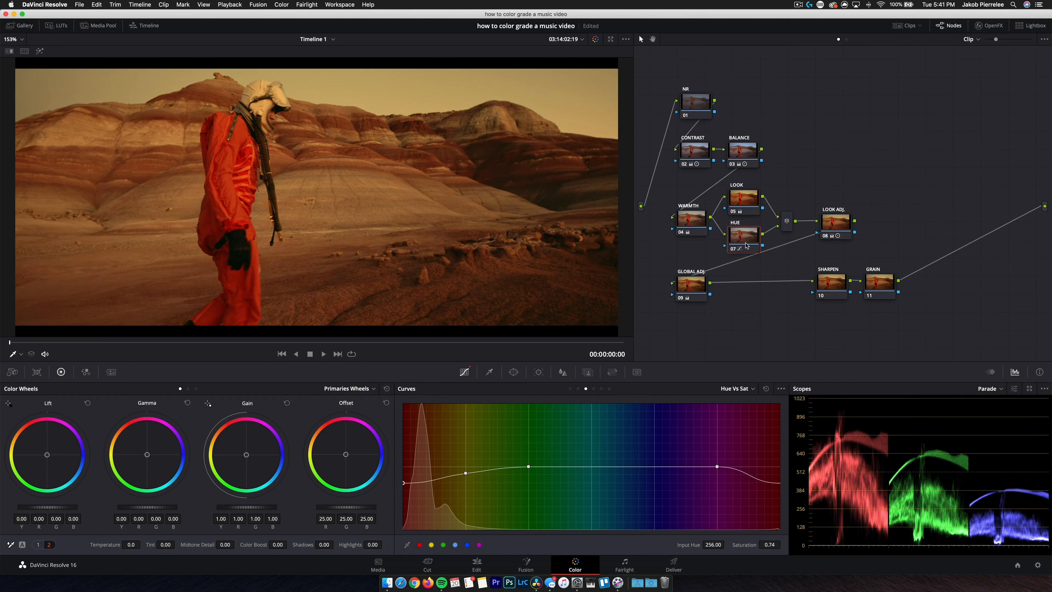
{"action": "key", "text": "super+z"}
{"action": "key", "text": "super+z"}
- Sharpen the image on the SHARPEN node by setting its blur radius to 0.47 for all channels
{"action": "left_click", "coordinate": [827, 277]}
{"action": "left_click", "coordinate": [564, 371]}
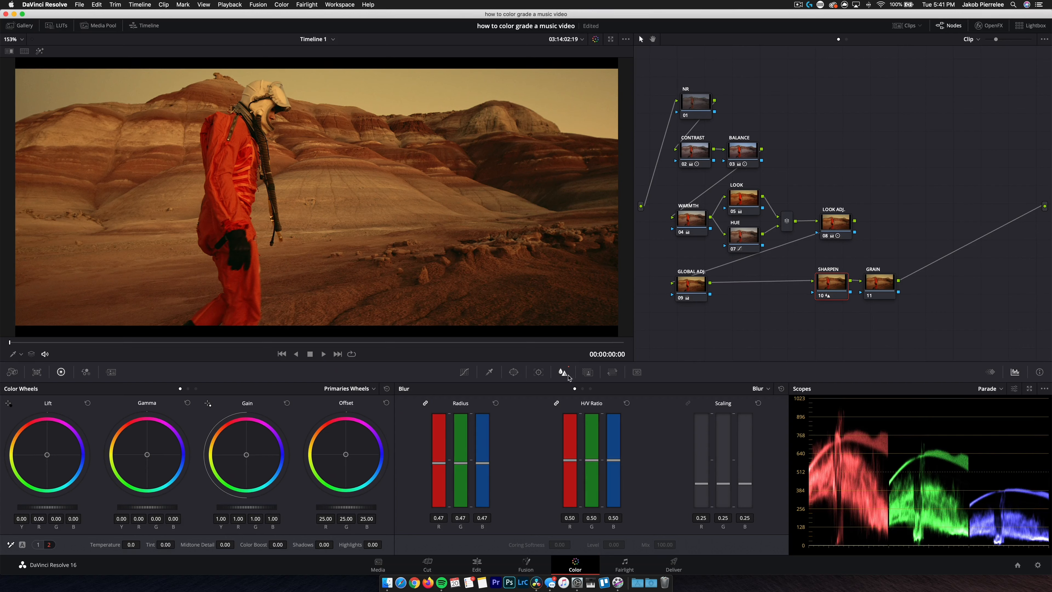
- Find the Film Grain effect in the OpenFX library and apply it to the GRAIN node
{"action": "left_click", "coordinate": [874, 290]}
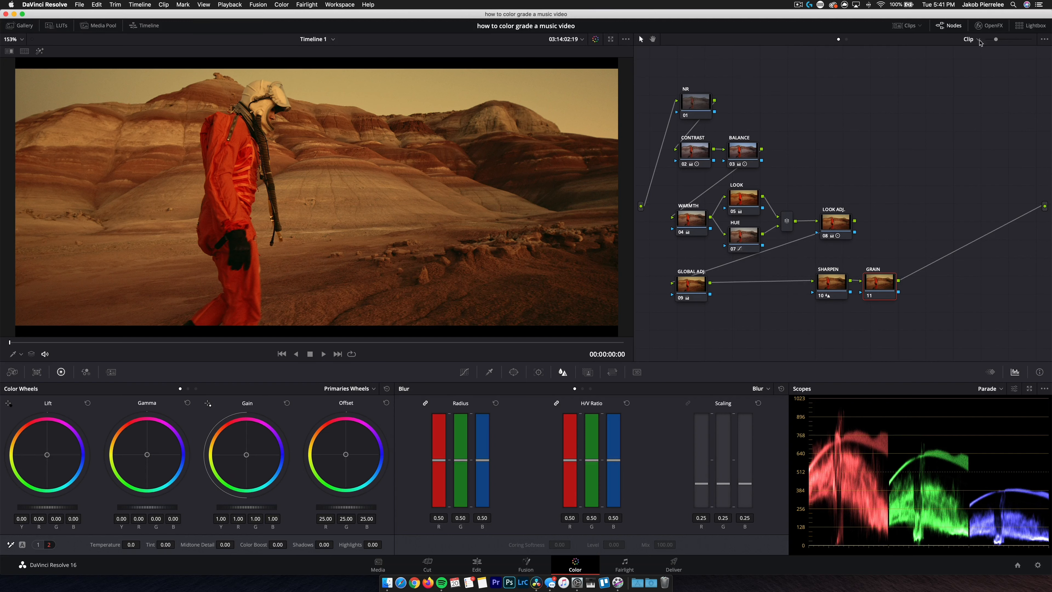
{"action": "left_click", "coordinate": [988, 25]}
{"action": "left_click", "coordinate": [1029, 40]}
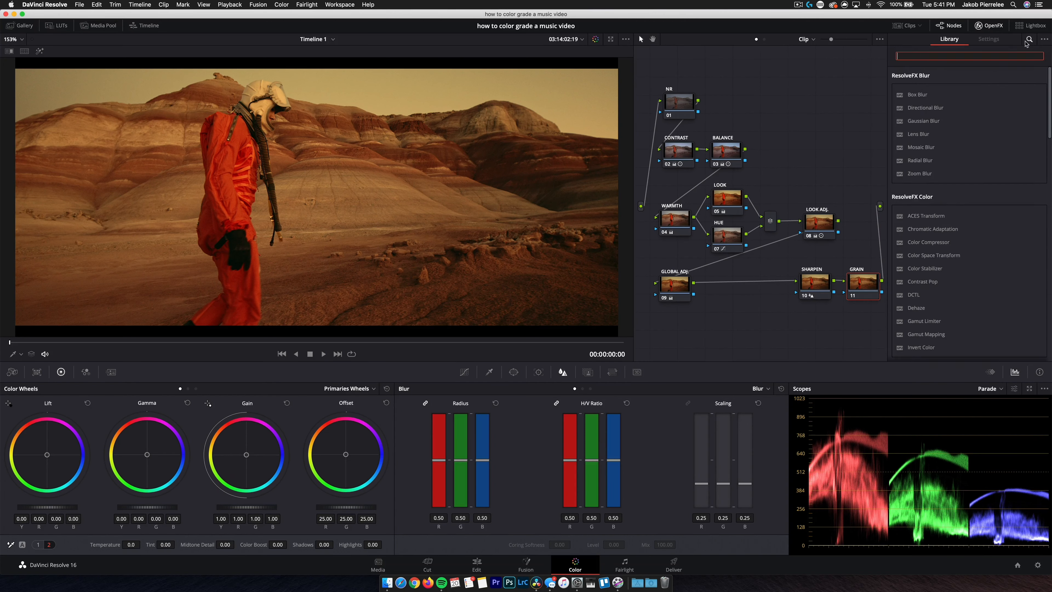
{"action": "type", "text": "gr"}
{"action": "left_click_drag", "start_coordinate": [920, 143], "coordinate": [862, 284]}
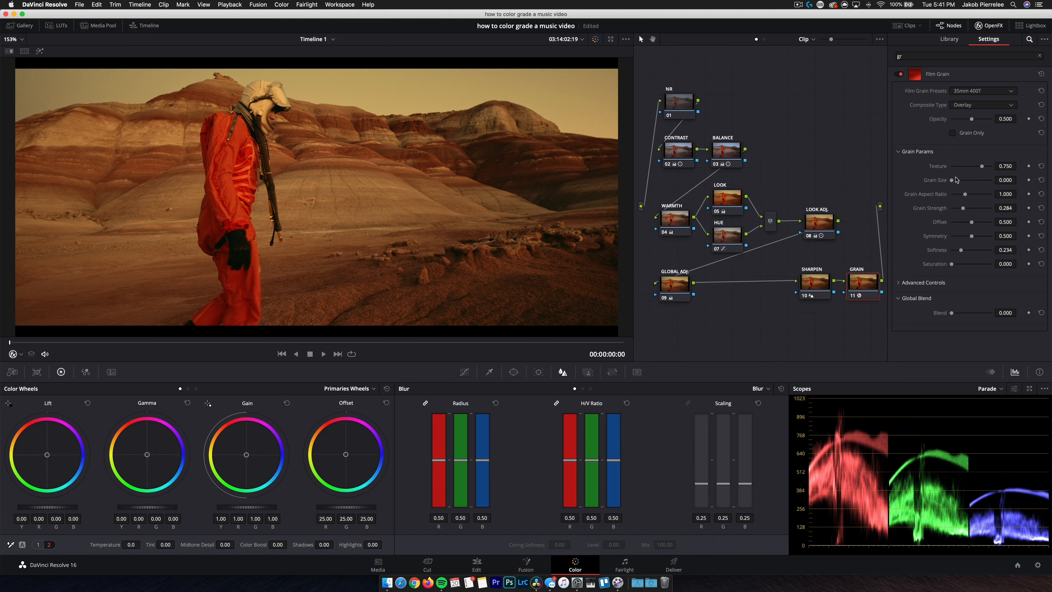
- Set the Film Grain effect's grain size to 0.102 and grain strength to 0.428, checking the texture up close
{"action": "left_click_drag", "start_coordinate": [952, 180], "coordinate": [955, 183]}
{"action": "left_click_drag", "start_coordinate": [962, 208], "coordinate": [967, 208]}
{"action": "scroll", "coordinate": [500, 72], "scroll_direction": "up", "scroll_amount": 6}
{"action": "left_click_drag", "start_coordinate": [961, 207], "coordinate": [970, 210]}
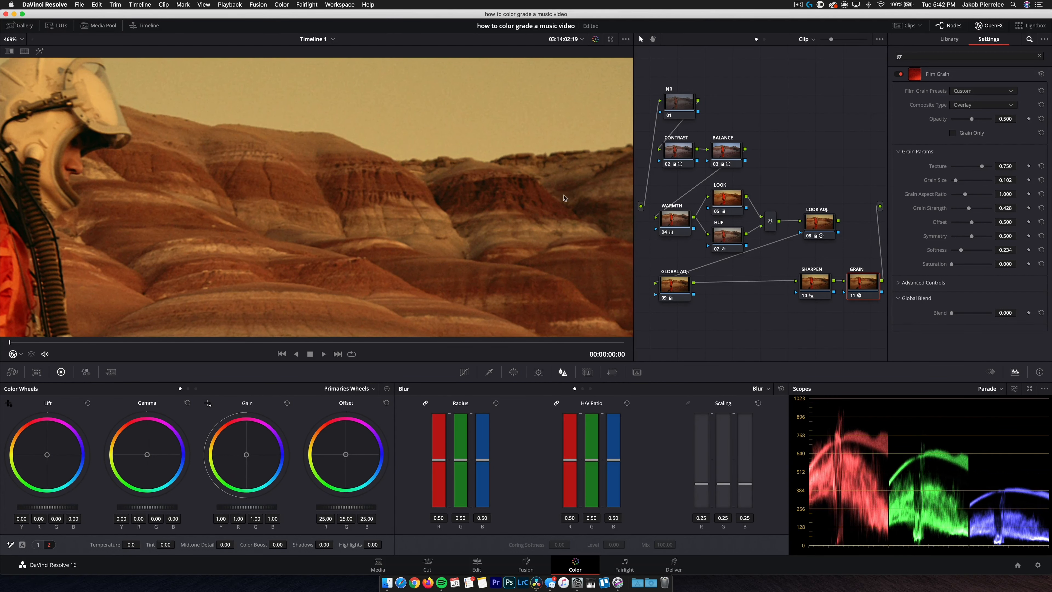
{"action": "scroll", "coordinate": [564, 197], "scroll_direction": "down", "scroll_amount": 5}
{"action": "scroll", "coordinate": [489, 184], "scroll_direction": "down", "scroll_amount": 2}
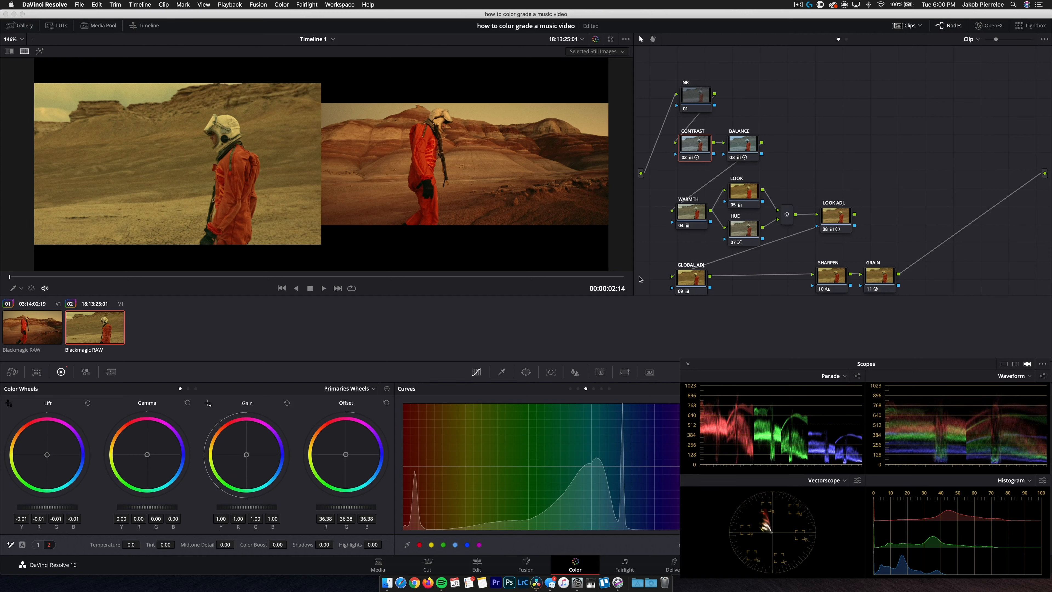
- Reposition the floating scopes and adjust the second clip's BALANCE node to temperature -90 and tint -10.40
{"action": "left_click_drag", "start_coordinate": [743, 364], "coordinate": [717, 359]}
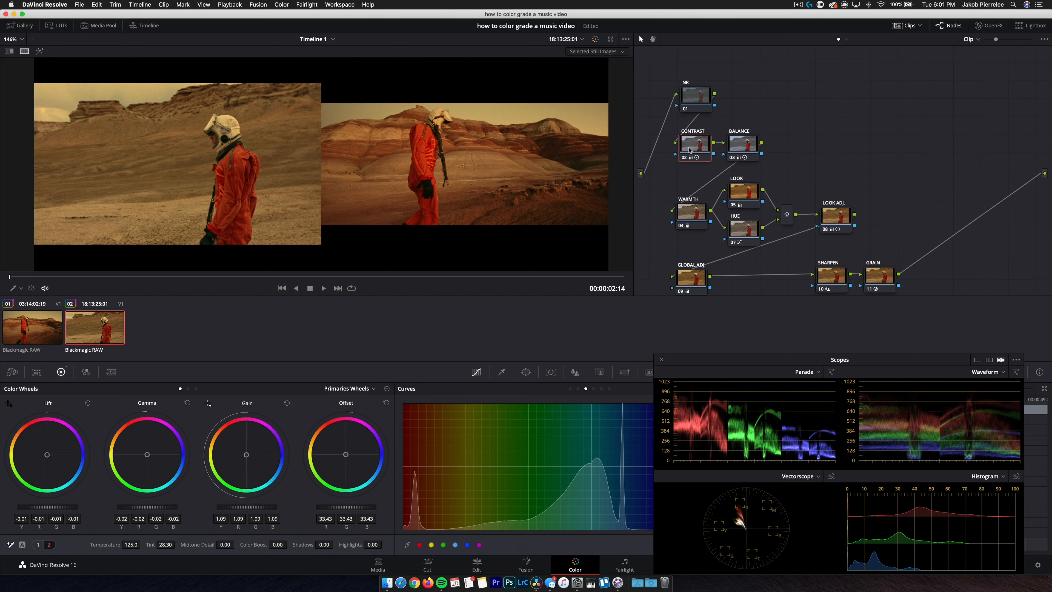
{"action": "left_click", "coordinate": [740, 147]}
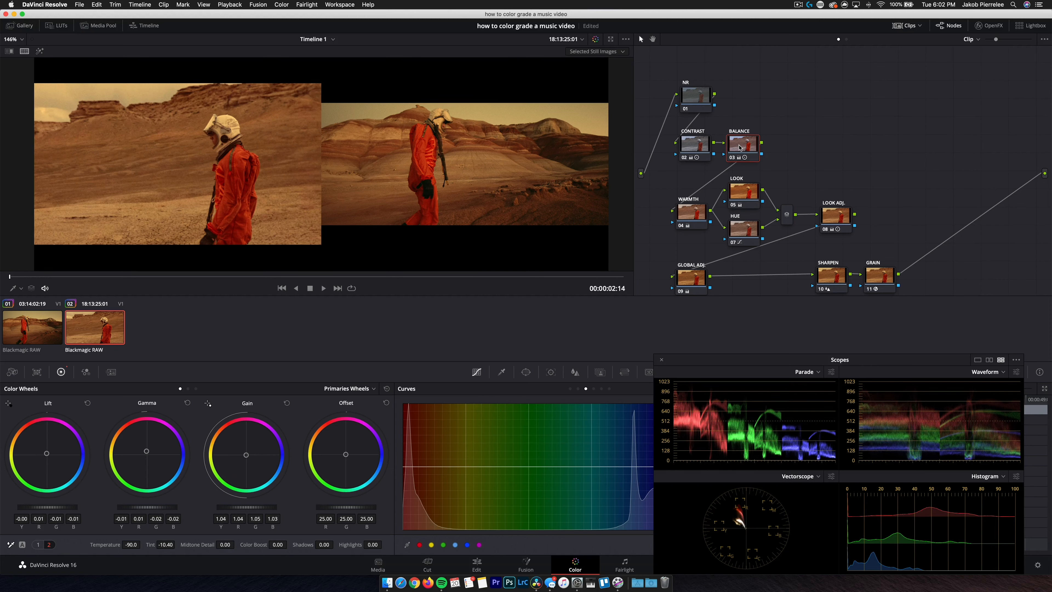
- Switch the second clip's GLOBAL ADJ. node to log wheels and set its shadow RGB to -0.06, 0.09 and 0.03
{"action": "left_click", "coordinate": [696, 273]}
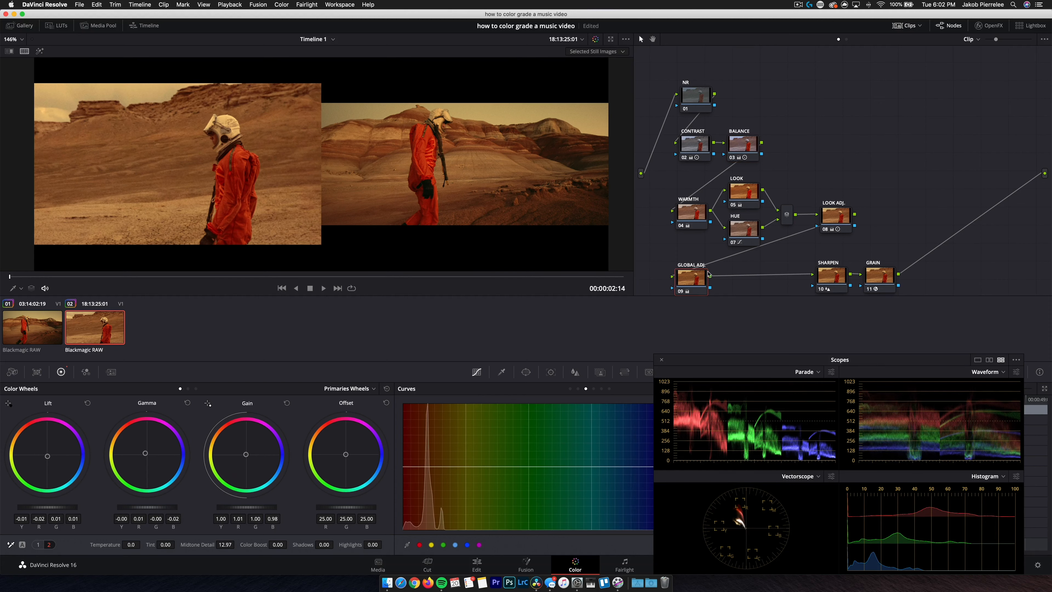
{"action": "key", "text": "alt+z"}
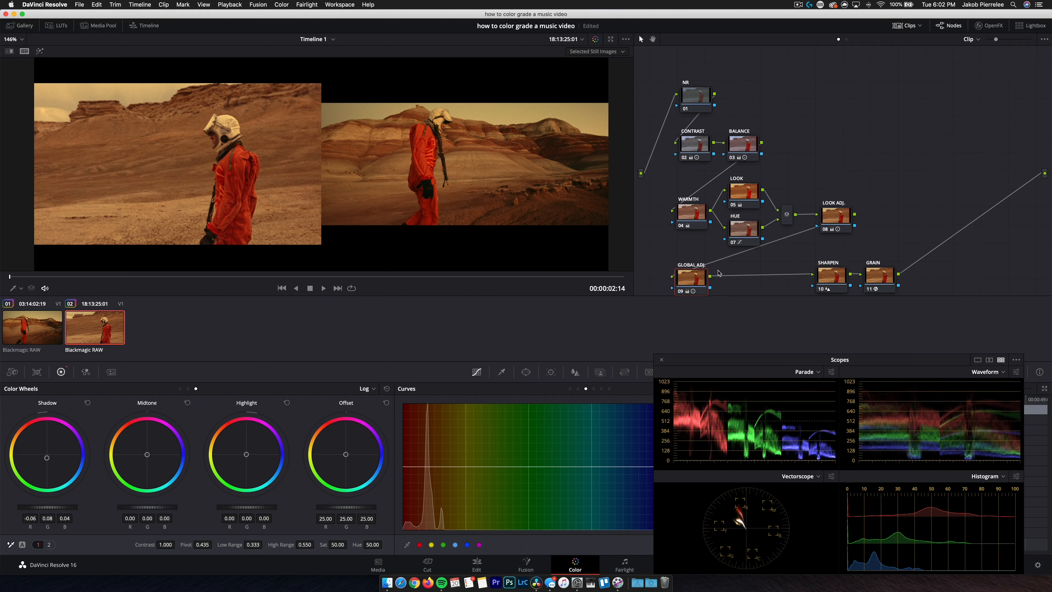
{"action": "scroll", "coordinate": [251, 100], "scroll_direction": "up", "scroll_amount": 2}
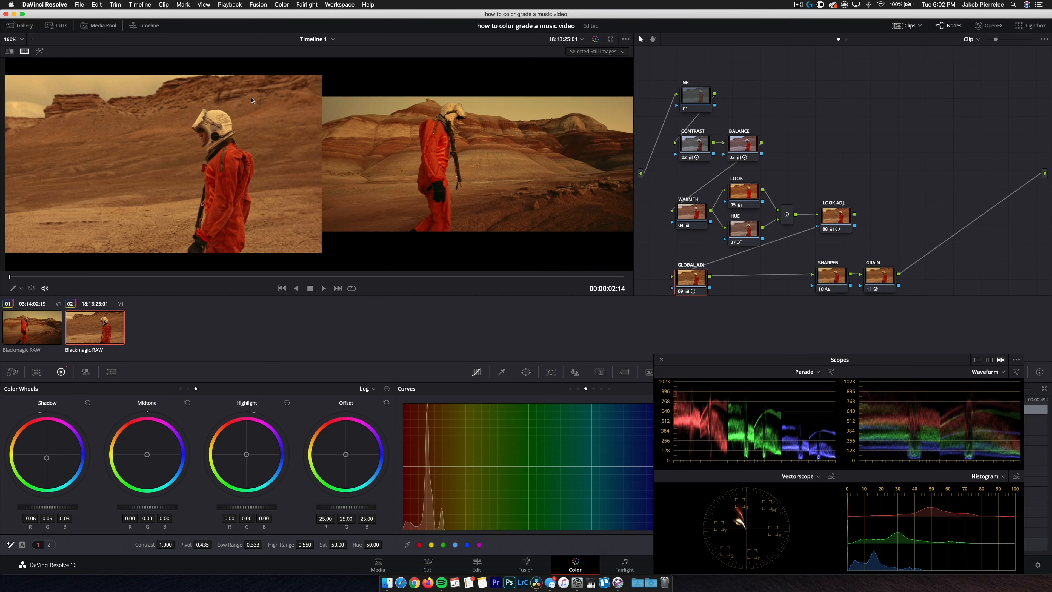
- Hide the clip thumbnails and fine-tune the GLOBAL ADJ. node to temperature -11 and tint -19.20 while comparing both shots
{"action": "left_click", "coordinate": [906, 25]}
{"action": "scroll", "coordinate": [294, 182], "scroll_direction": "up", "scroll_amount": 1}
{"action": "scroll", "coordinate": [290, 183], "scroll_direction": "up", "scroll_amount": 3}
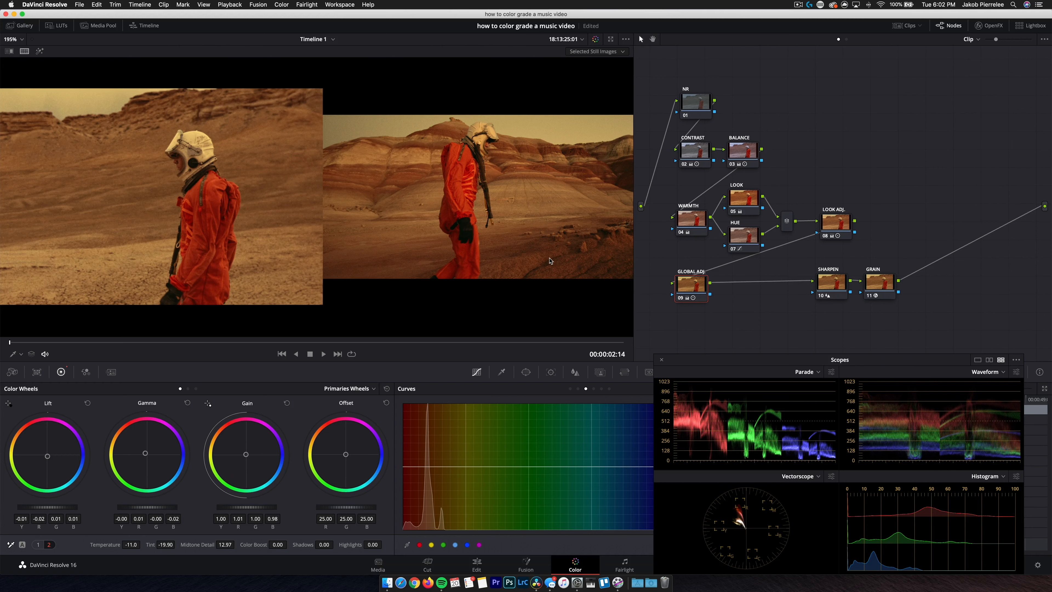
{"action": "scroll", "coordinate": [317, 219], "scroll_direction": "down", "scroll_amount": 4}
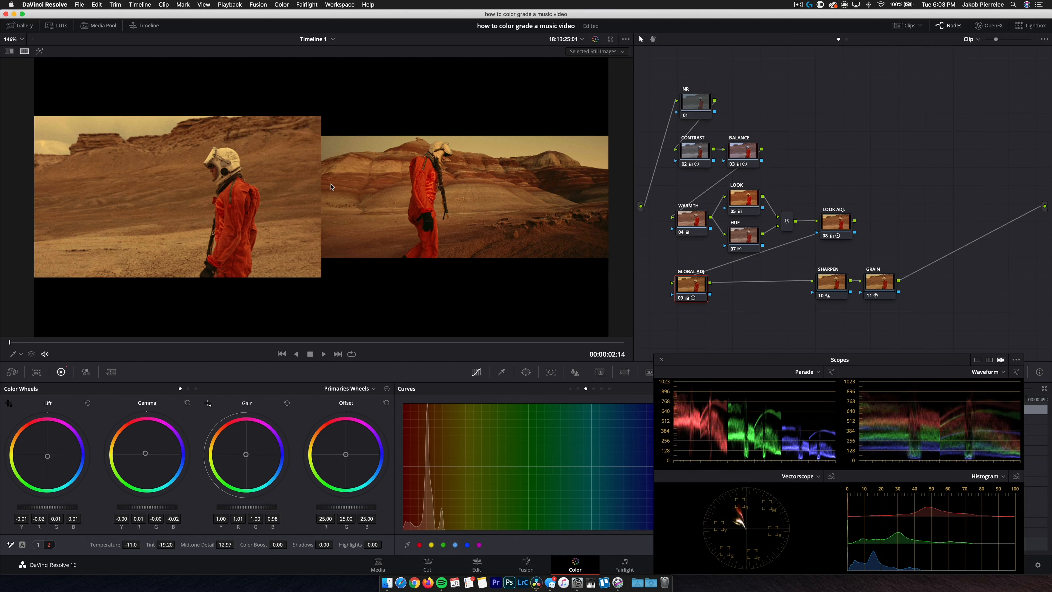
- Replace the split-screen comparison with an image wipe and place its divider between the two astronauts
{"action": "left_click", "coordinate": [25, 51]}
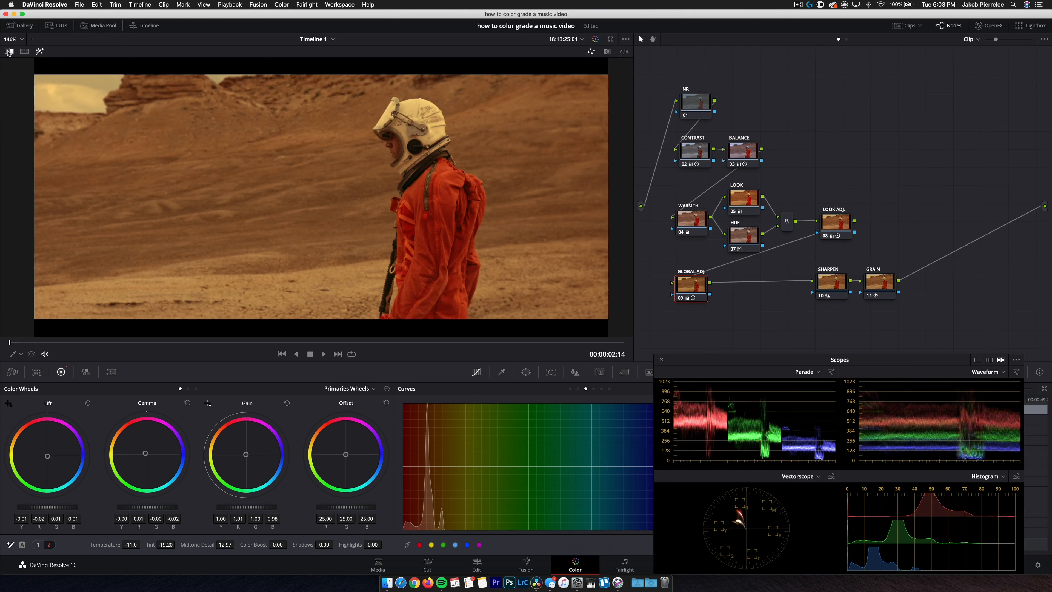
{"action": "left_click", "coordinate": [40, 51]}
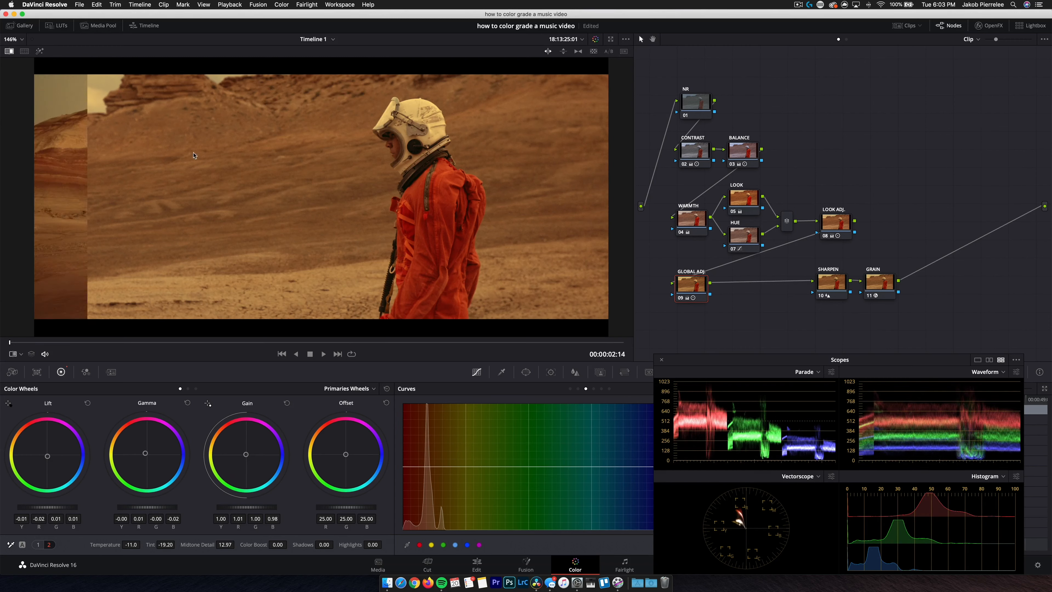
{"action": "left_click_drag", "start_coordinate": [448, 178], "coordinate": [587, 196]}
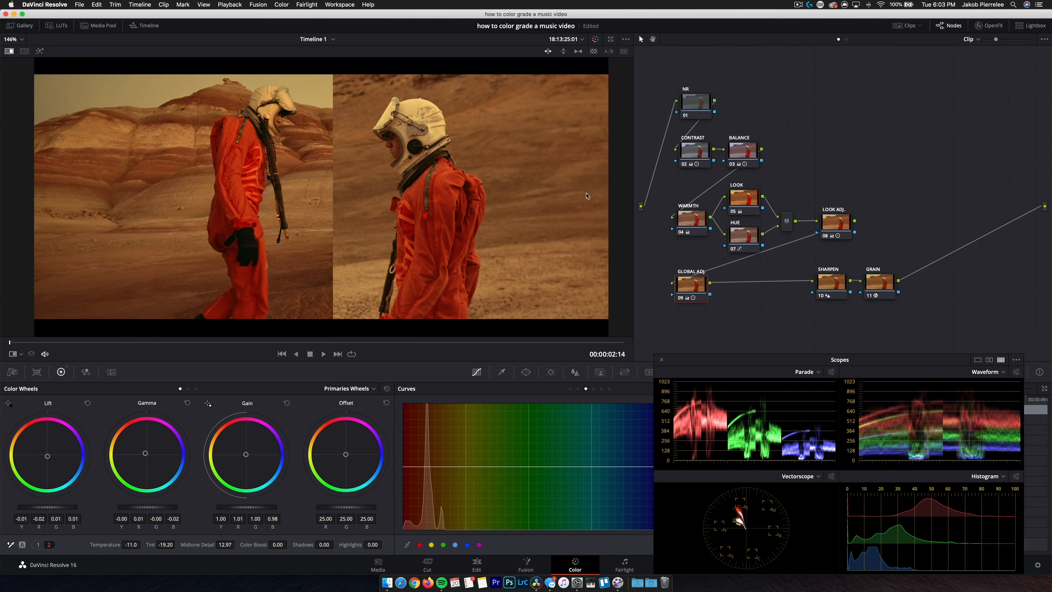
{"action": "left_click_drag", "start_coordinate": [397, 158], "coordinate": [402, 224]}
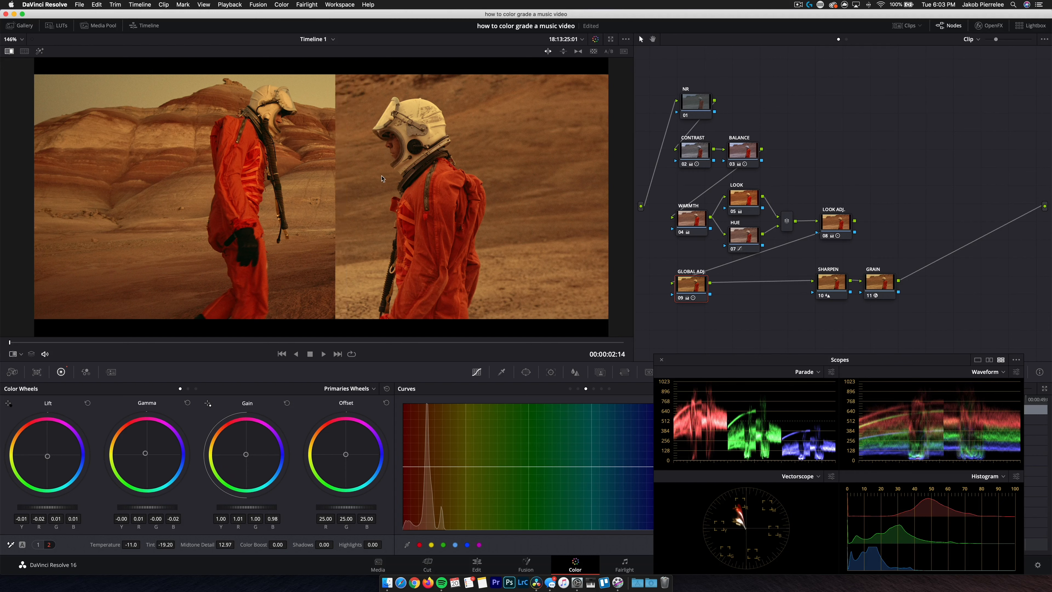
- Set the GLOBAL ADJ. node's YRGB gain to 0.95, 0.97, 0.93 and 0.91 and its log shadow RGB to -0.11, 0.08 and 0.02
{"action": "mouse_move", "coordinate": [696, 298]}
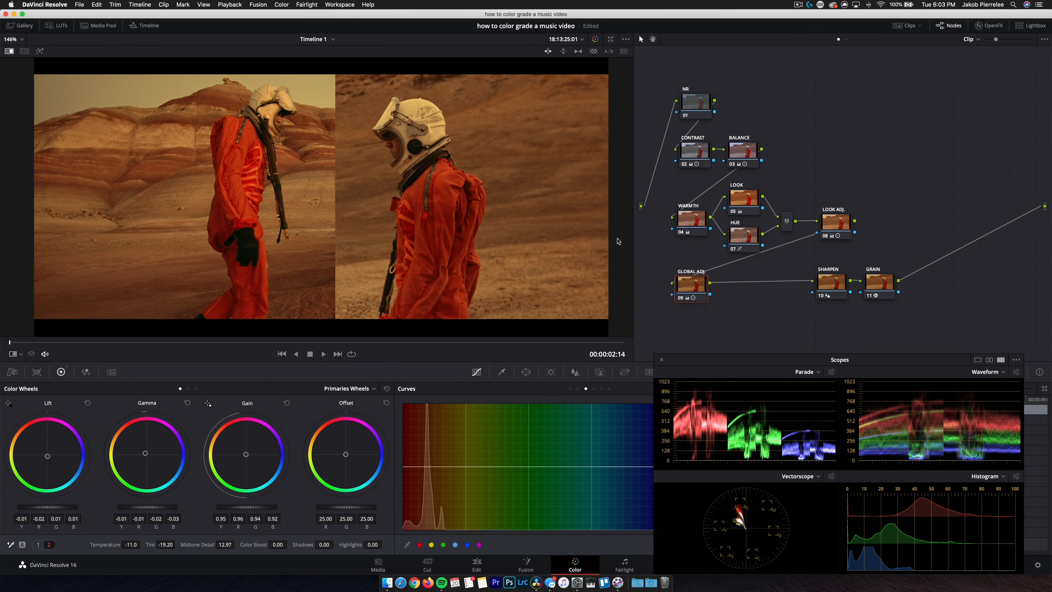
{"action": "scroll", "coordinate": [368, 129], "scroll_direction": "down", "scroll_amount": 1}
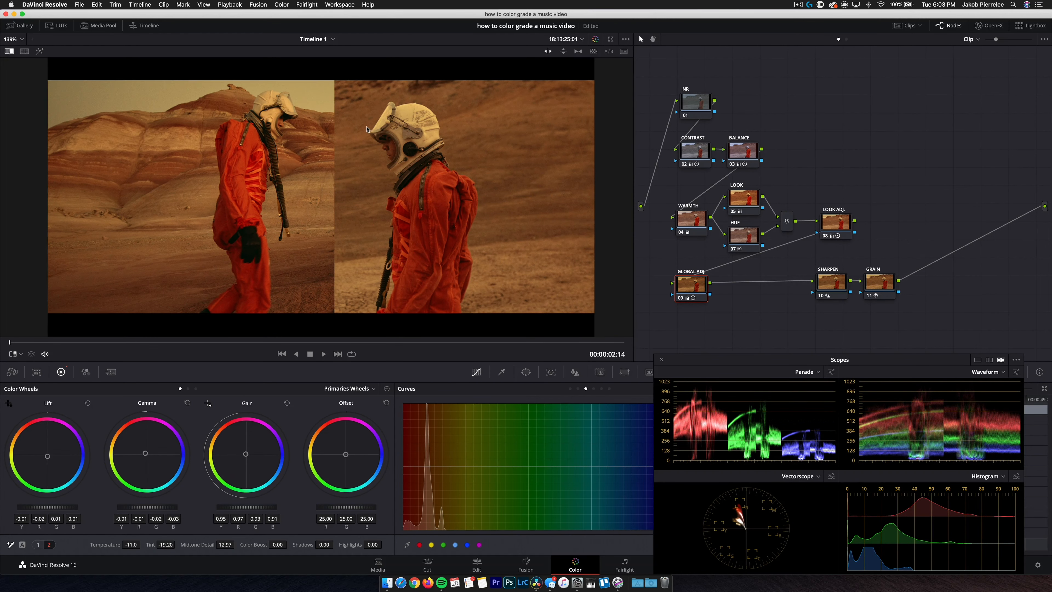
{"action": "scroll", "coordinate": [318, 157], "scroll_direction": "up", "scroll_amount": 1}
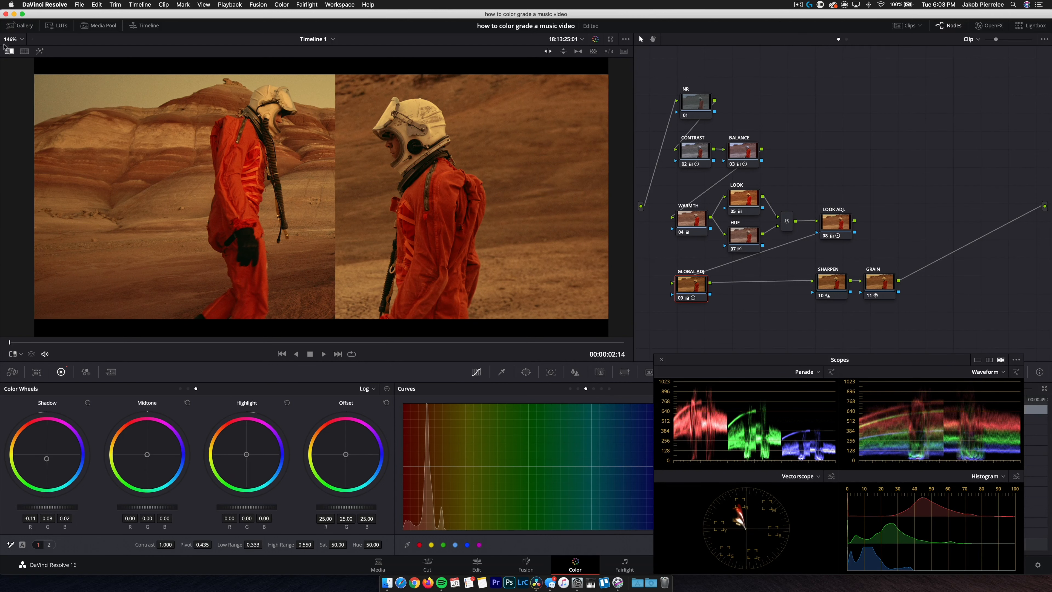
{"action": "left_click", "coordinate": [24, 51]}
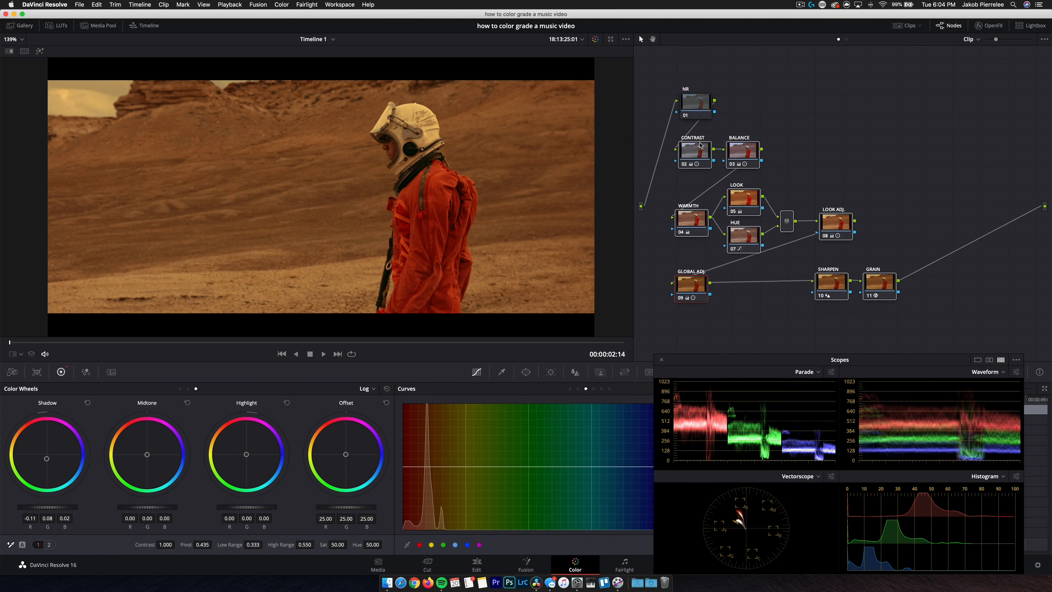
- Disable every node after NR, and re-enable the CONTRAST and BALANCE nodes one at a time to review their effect
{"action": "key", "text": "alt+d"}
{"action": "left_click", "coordinate": [690, 166]}
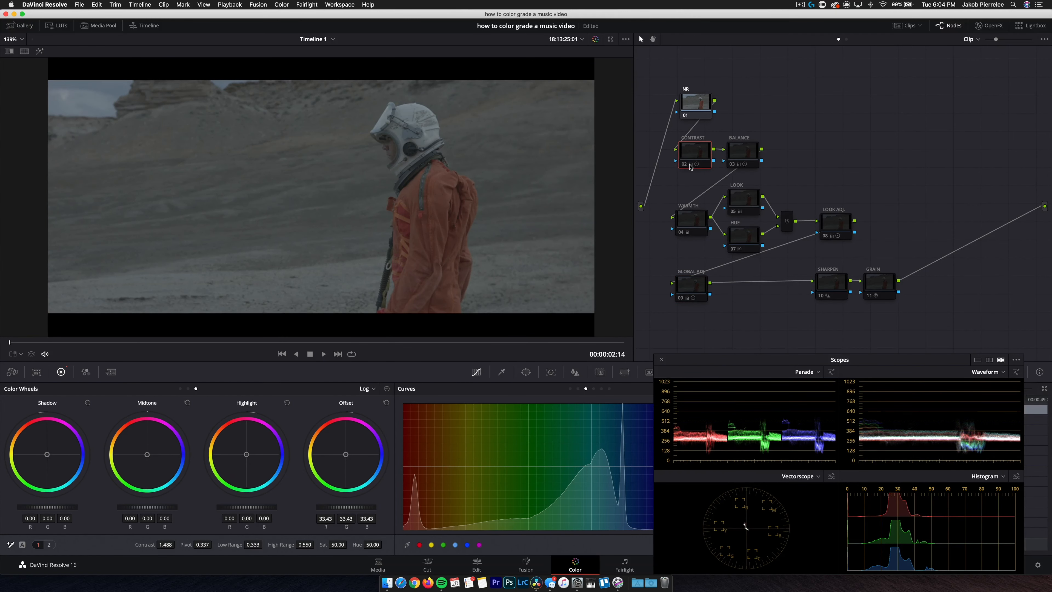
{"action": "key", "text": "super+d"}
{"action": "key", "text": "shift+apostrophe"}
{"action": "key", "text": "super+d"}
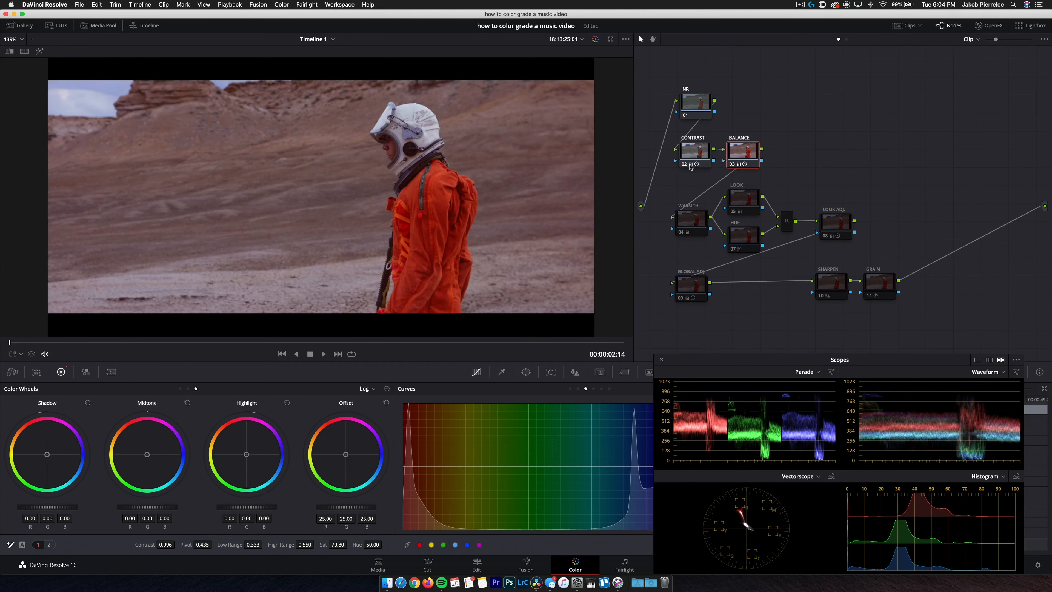
- Re-enable the WARMTH, LOOK and HUE nodes one at a time to review how each builds the look
{"action": "key", "text": "shift+apostrophe"}
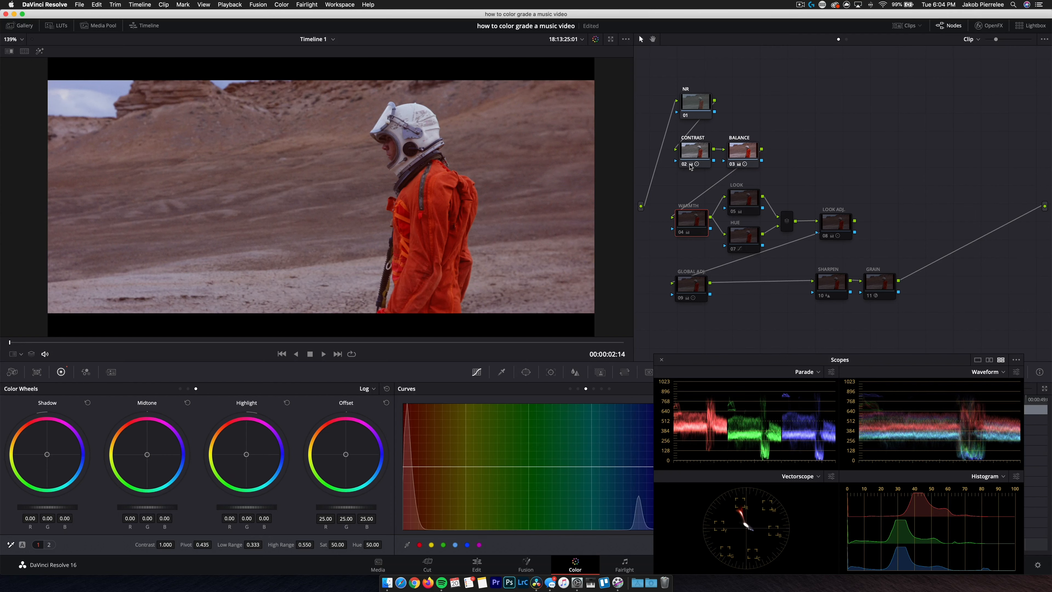
{"action": "key", "text": "super+d"}
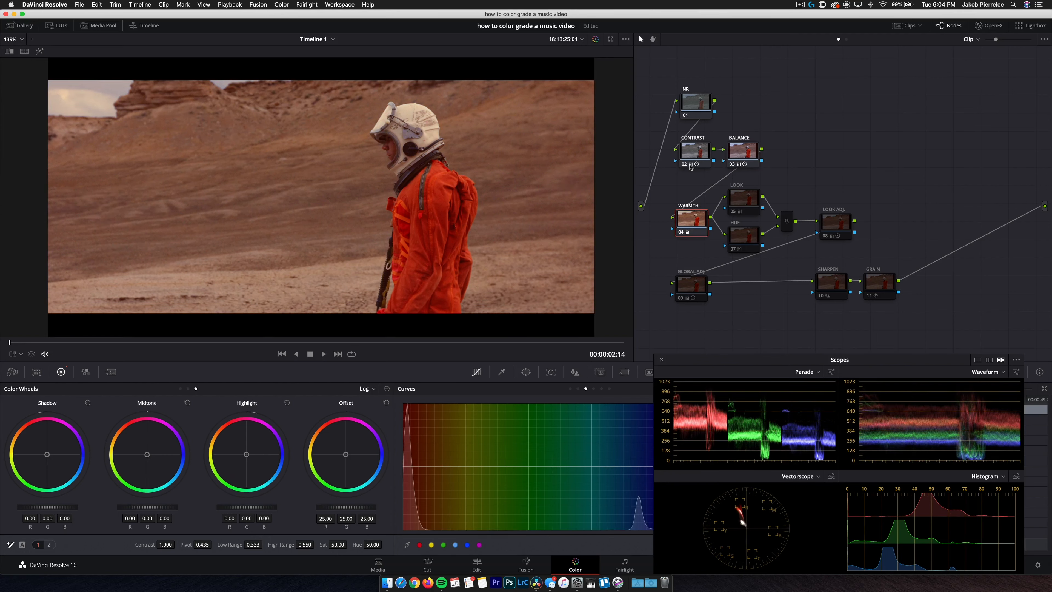
{"action": "key", "text": "shift+apostrophe"}
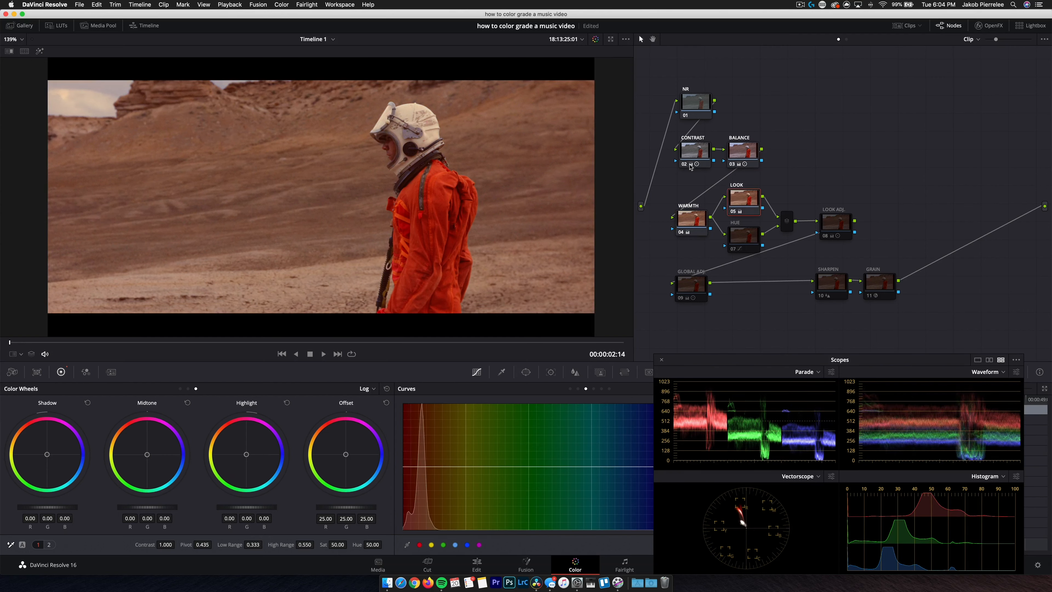
{"action": "key", "text": "super+d"}
{"action": "key", "text": "shift+apostrophe"}
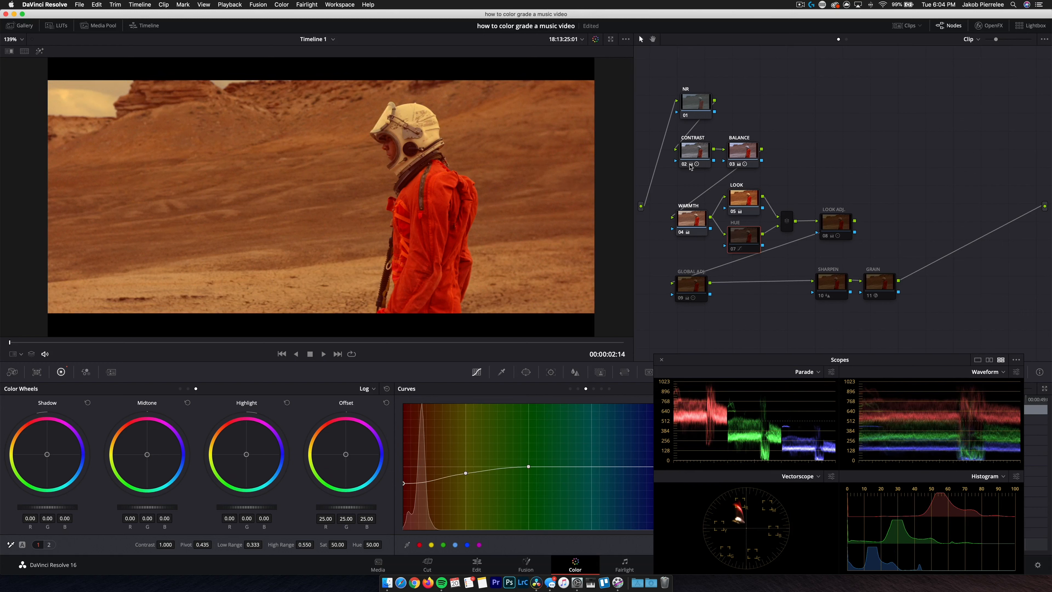
{"action": "key", "text": "super+d"}
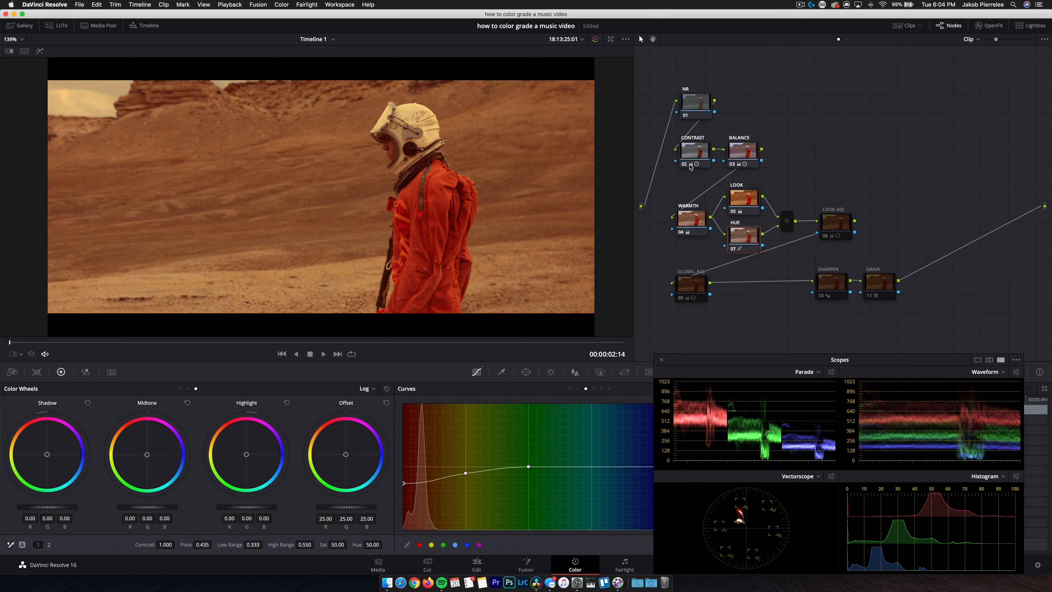
- Re-enable the LOOK ADJ., GLOBAL ADJ., SHARPEN and GRAIN nodes one at a time to review the rest of the grade
{"action": "key", "text": "shift+apostrophe"}
{"action": "key", "text": "super+d"}
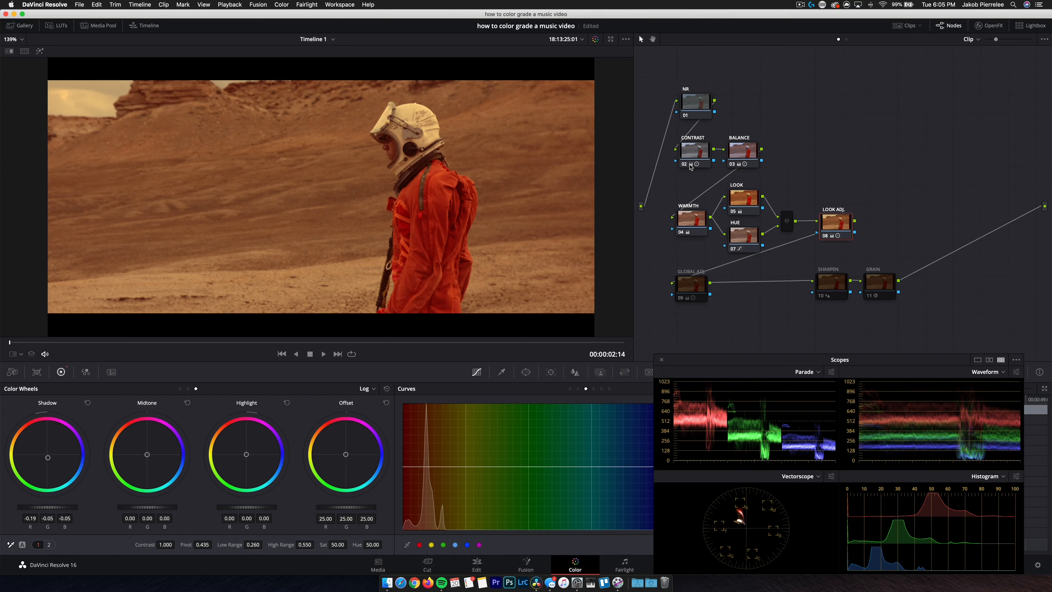
{"action": "key", "text": "shift+apostrophe"}
{"action": "key", "text": "super+d"}
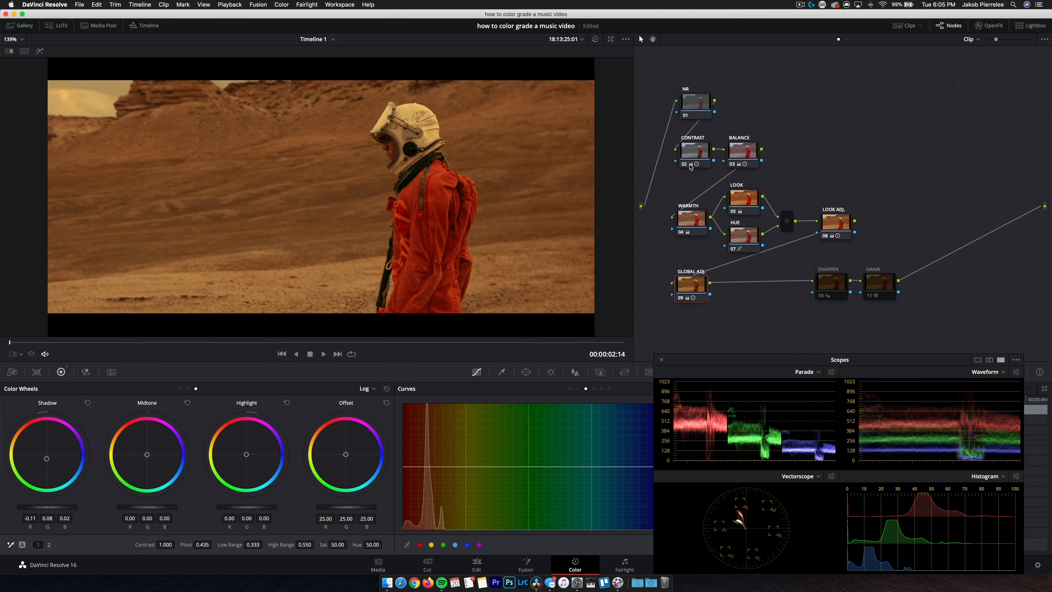
{"action": "key", "text": "shift+apostrophe"}
{"action": "key", "text": "super+d"}
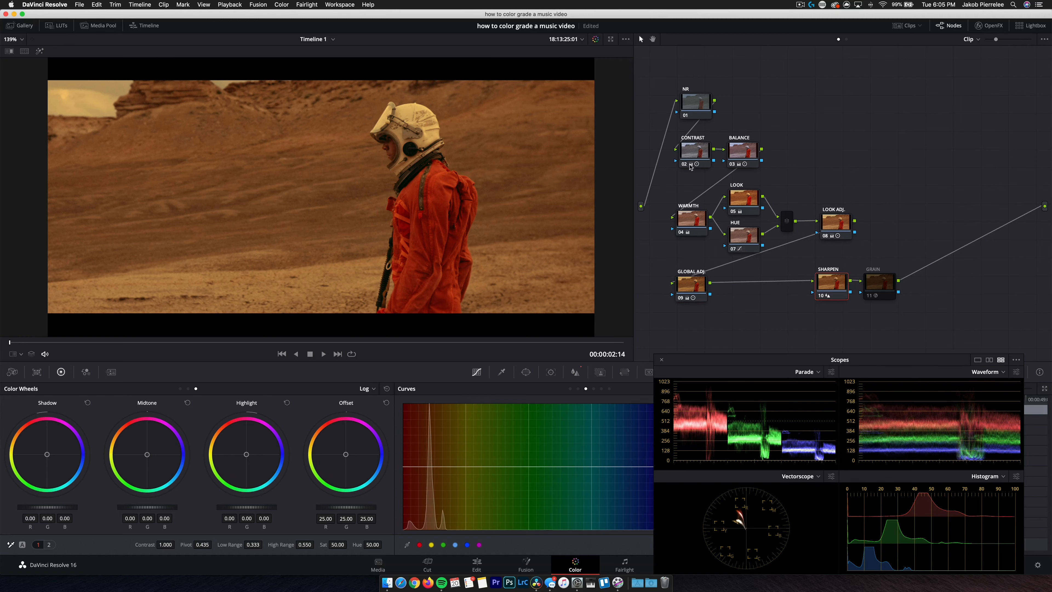
{"action": "key", "text": "shift+apostrophe"}
{"action": "key", "text": "super+d"}
- On the NR node, set temporal noise reduction to 3 frames with luma and chroma thresholds 6.8, and unlink the spatial thresholds with chroma at 8.0
{"action": "key", "text": "shift+apostrophe"}
{"action": "left_click", "coordinate": [111, 372]}
{"action": "left_click", "coordinate": [61, 427]}
{"action": "left_click", "coordinate": [56, 464]}
{"action": "left_click_drag", "start_coordinate": [48, 485], "coordinate": [52, 485]}
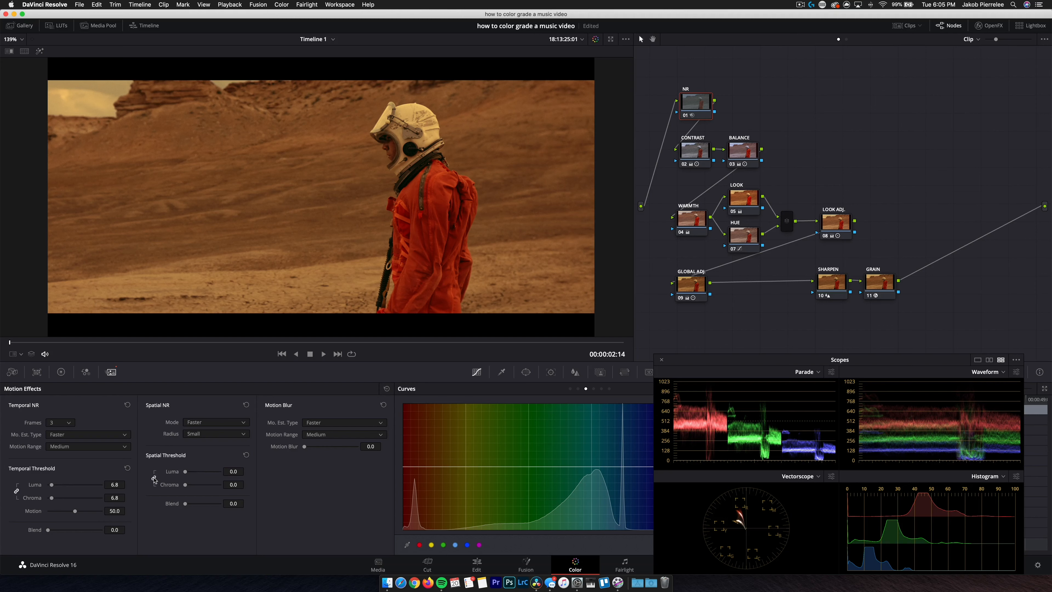
{"action": "left_click_drag", "start_coordinate": [185, 488], "coordinate": [189, 488]}
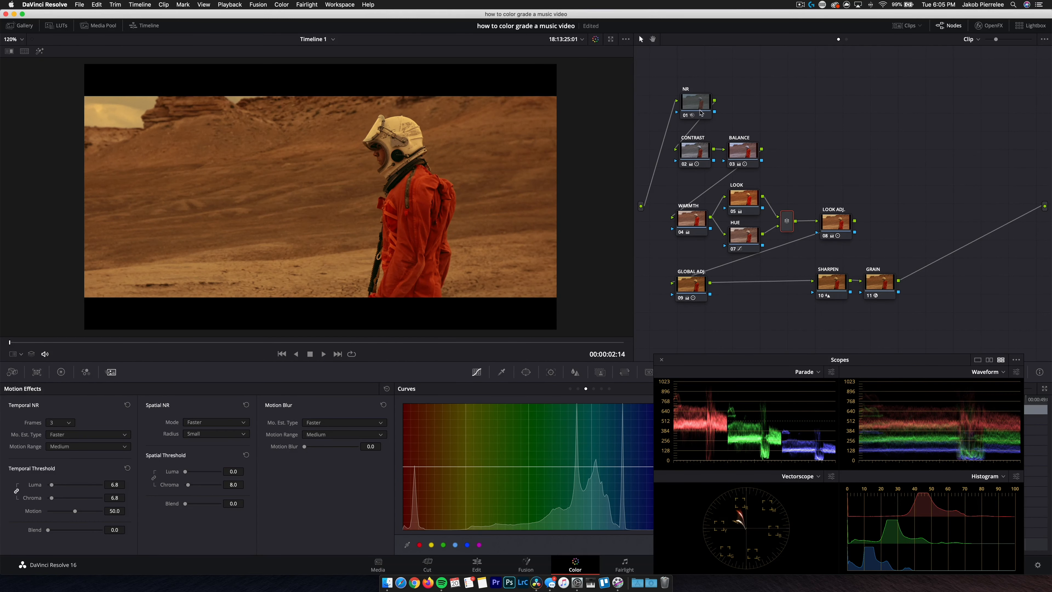
{"action": "left_click", "coordinate": [700, 113]}
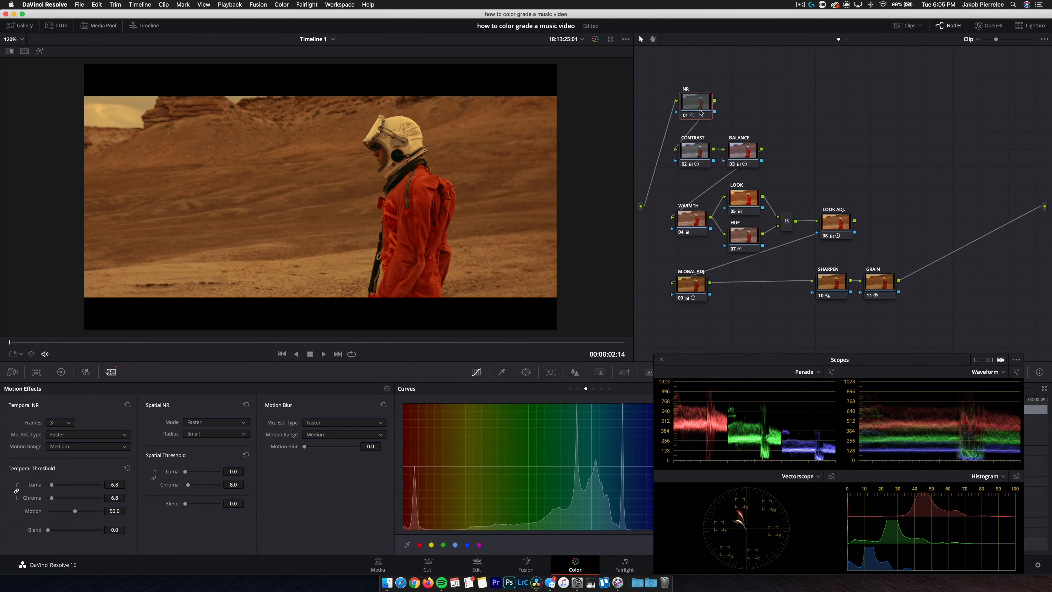